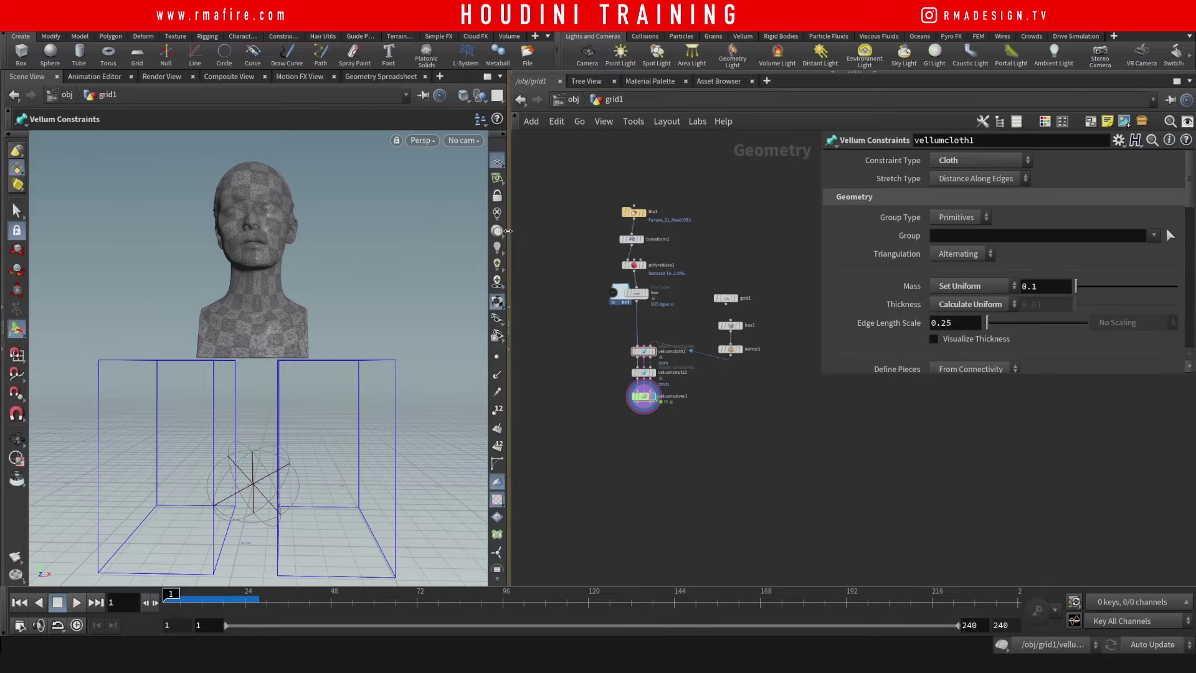
Tidy the file1 and transform1 nodes into a close vertical chain and display transform1's result in the viewport.
left_click_drag(509, 230, 474, 230)
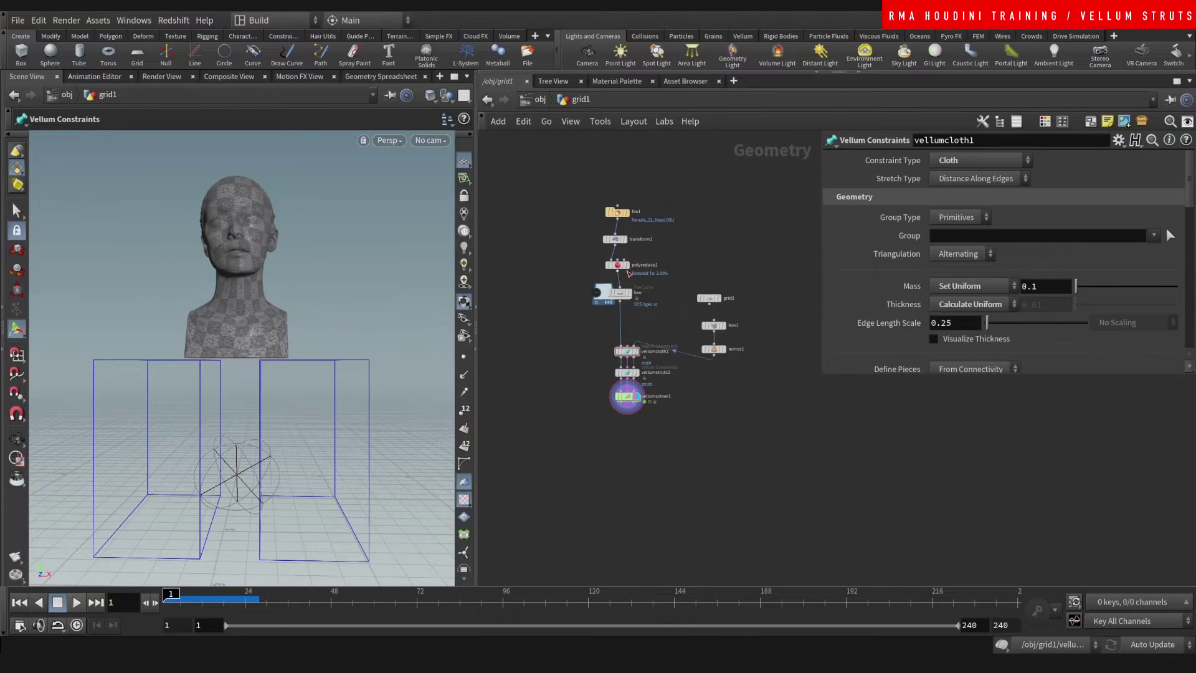
scroll(678, 187, "up", 3)
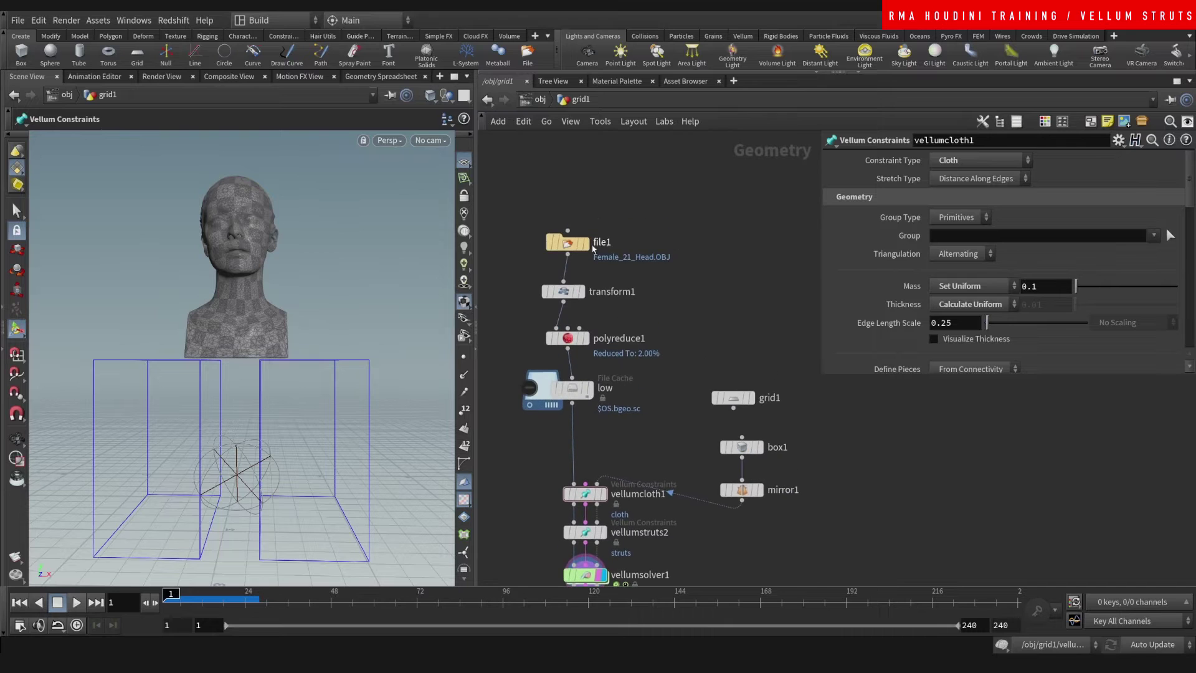
left_click_drag(573, 236, 573, 203)
left_click_drag(589, 299, 589, 260)
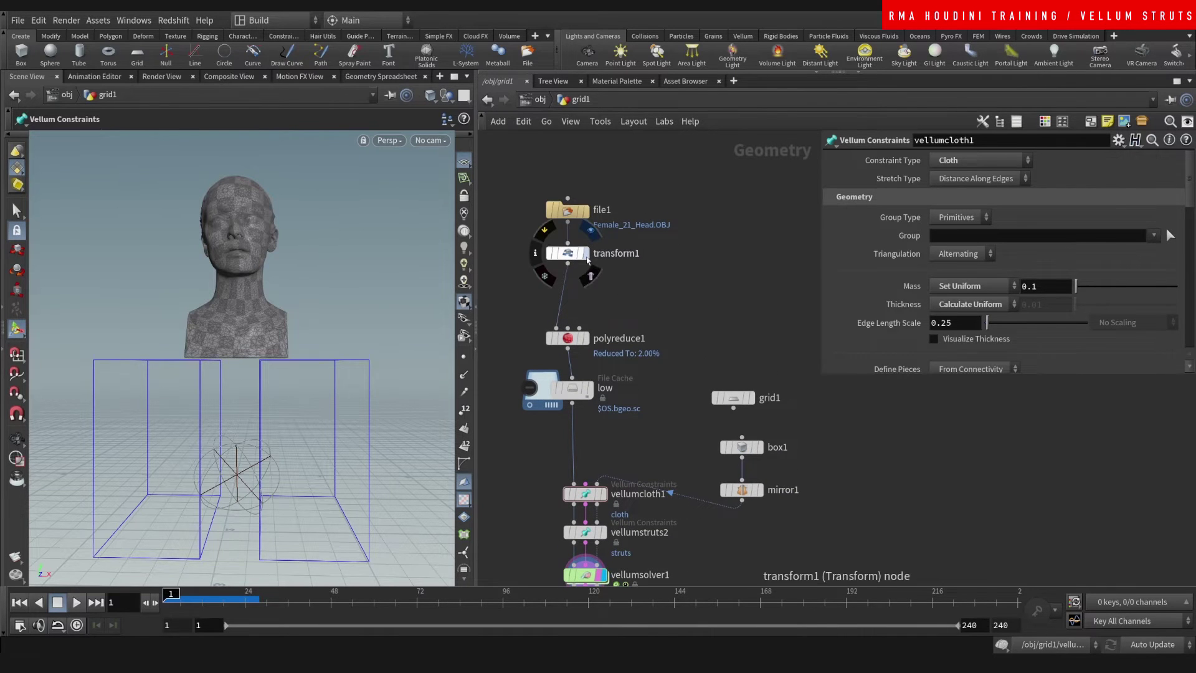
left_click(585, 255)
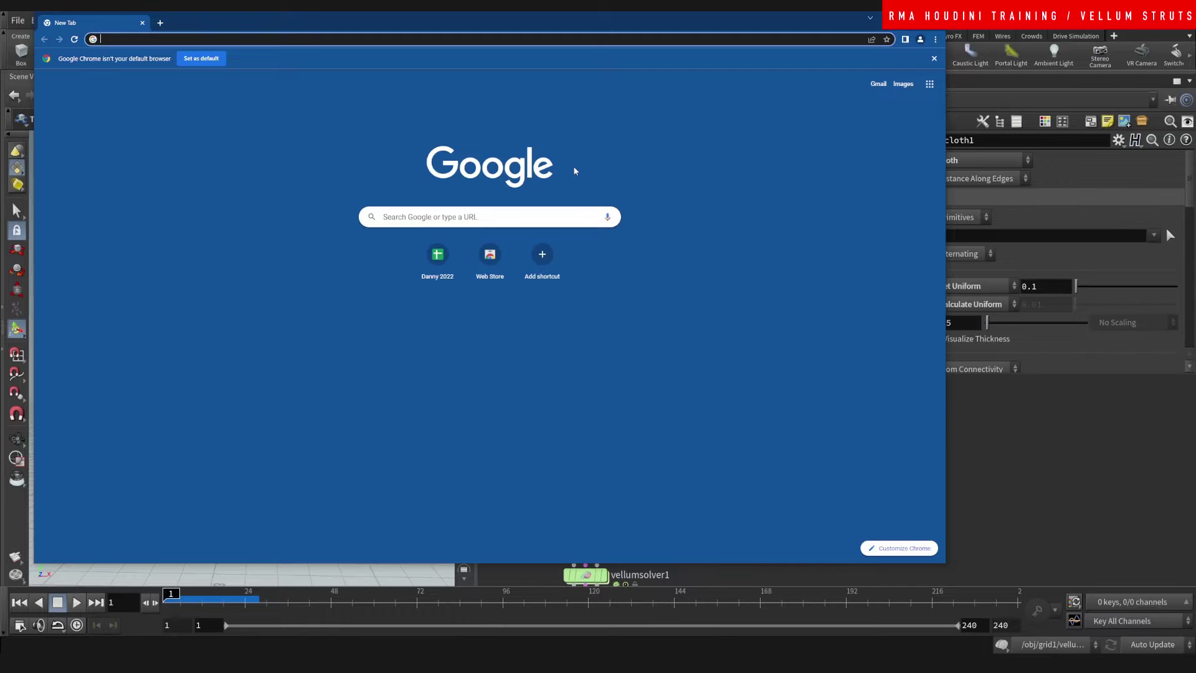
Switch to Chrome, search for "3d scan bundle military pack" and open the 3D Scan Store's Military Mega Bundle page without its newsletter offer.
type("3d scan bundl")
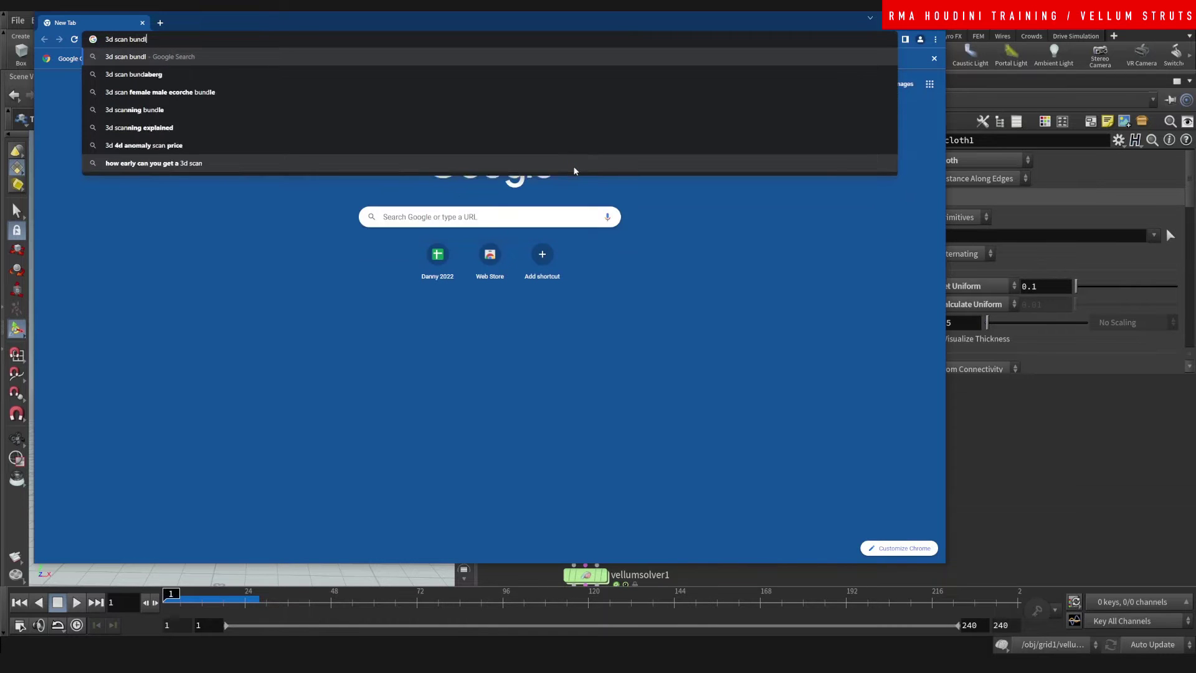
type("e military pack")
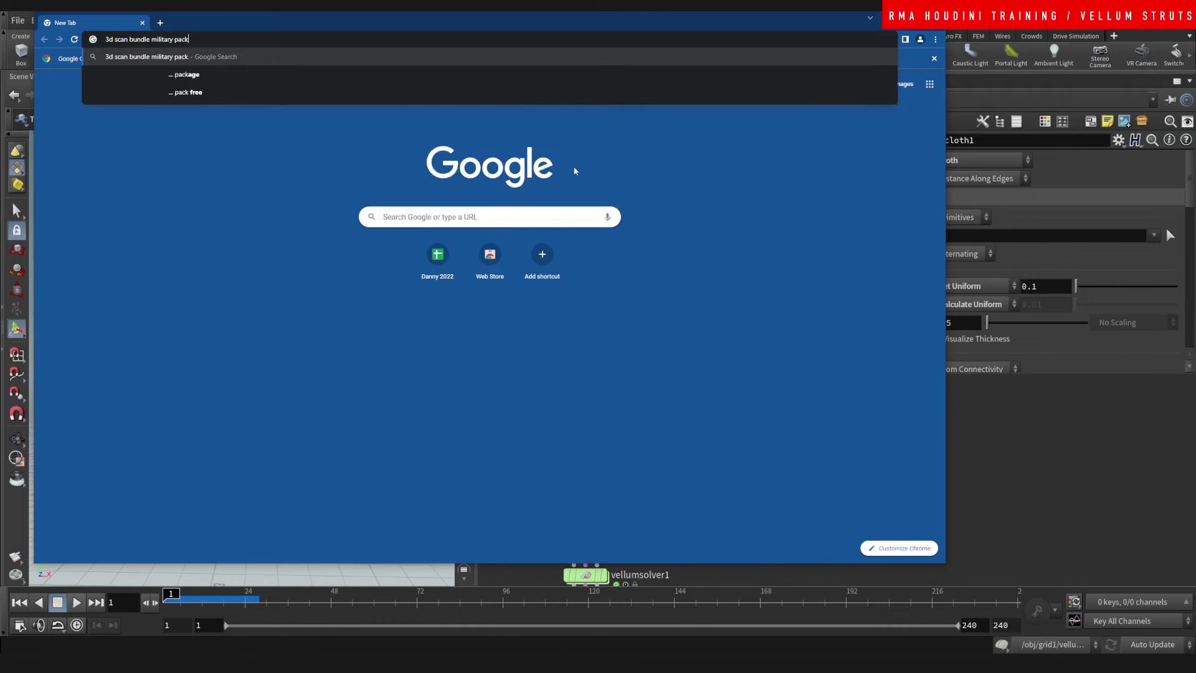
key("Return")
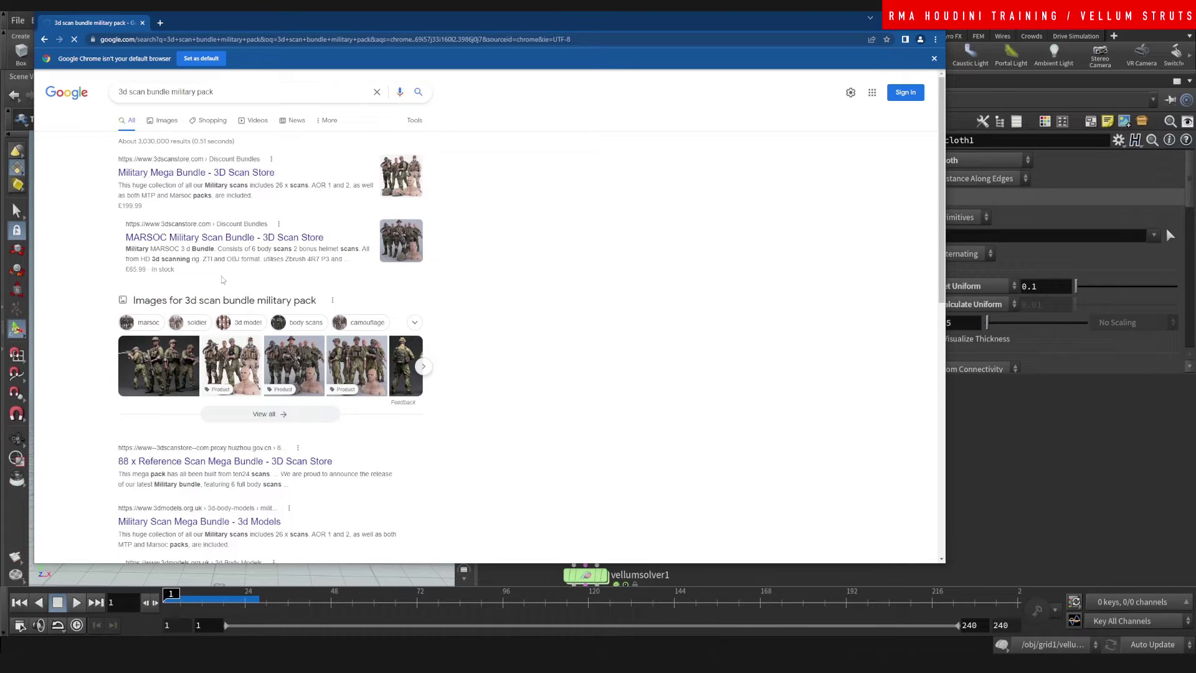
left_click(198, 172)
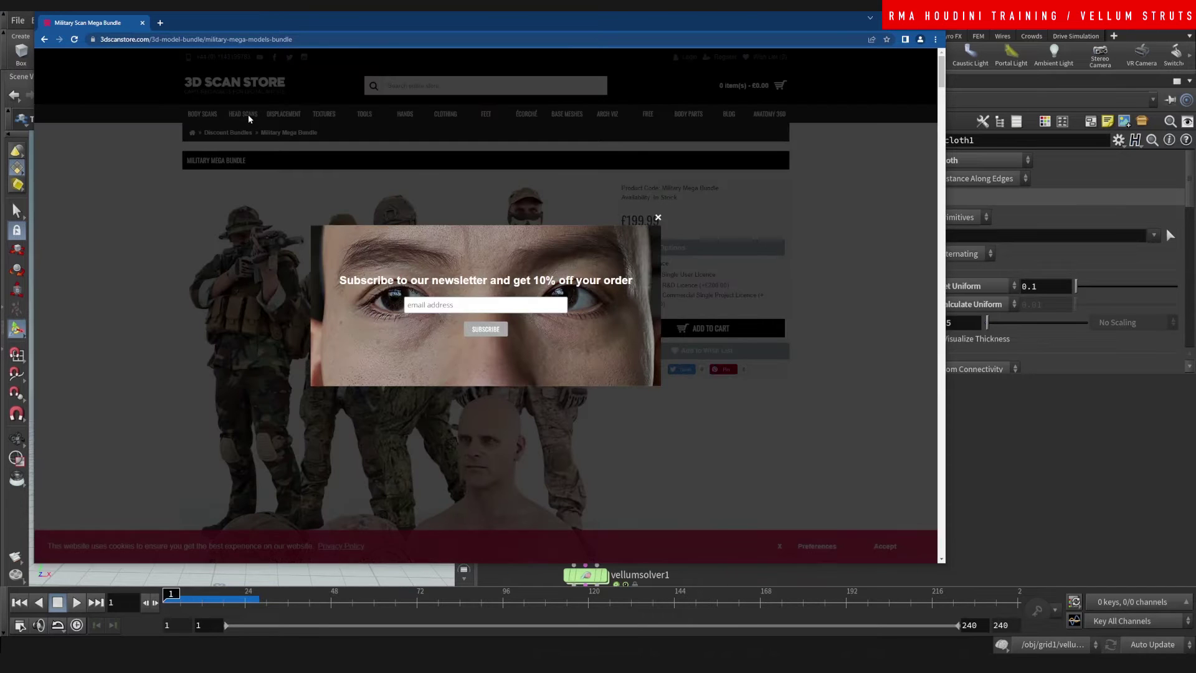
left_click(658, 217)
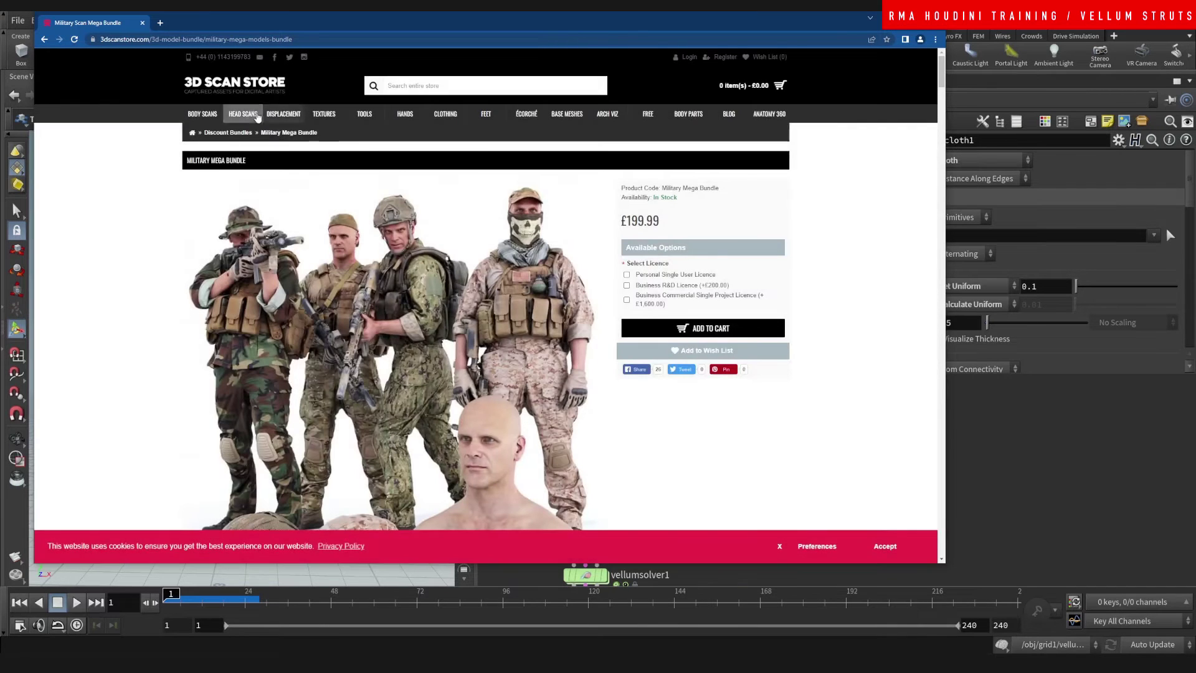
Browse the store's Head Scans categories from start to end and close the browser to return to Houdini.
left_click(244, 114)
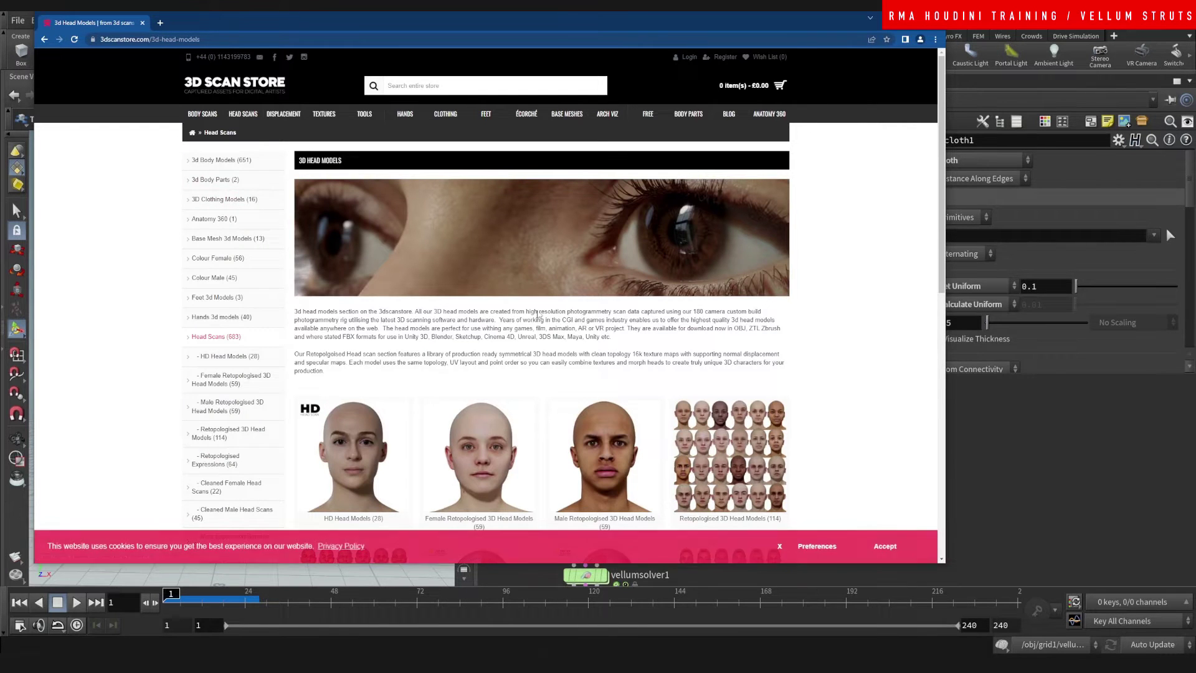
middle_click(857, 275)
scroll(858, 272, "down", 4)
scroll(866, 225, "down", 4)
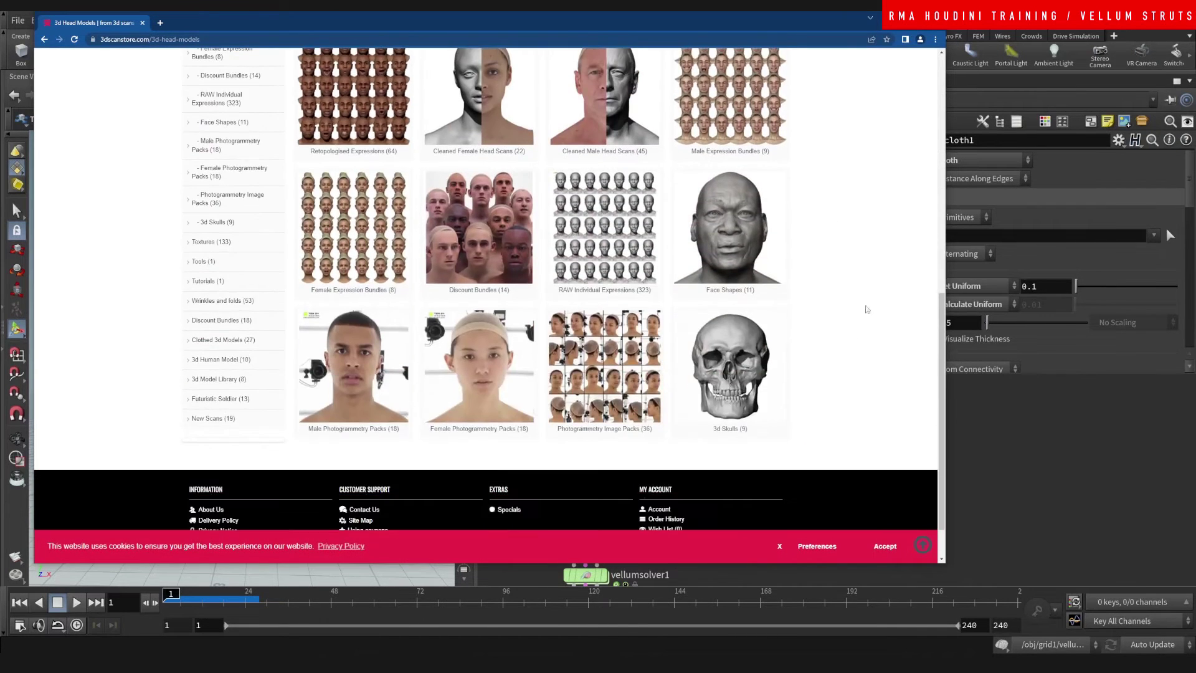
scroll(865, 227, "down", 1)
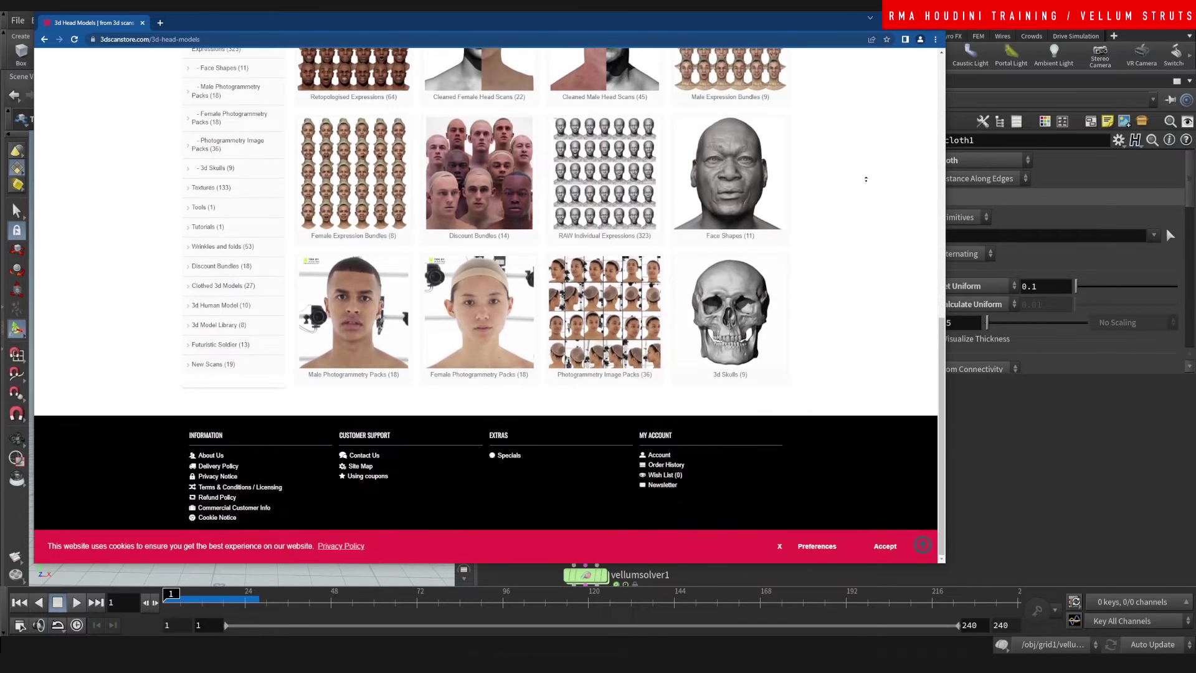
scroll(860, 220, "up", 6)
scroll(862, 262, "down", 6)
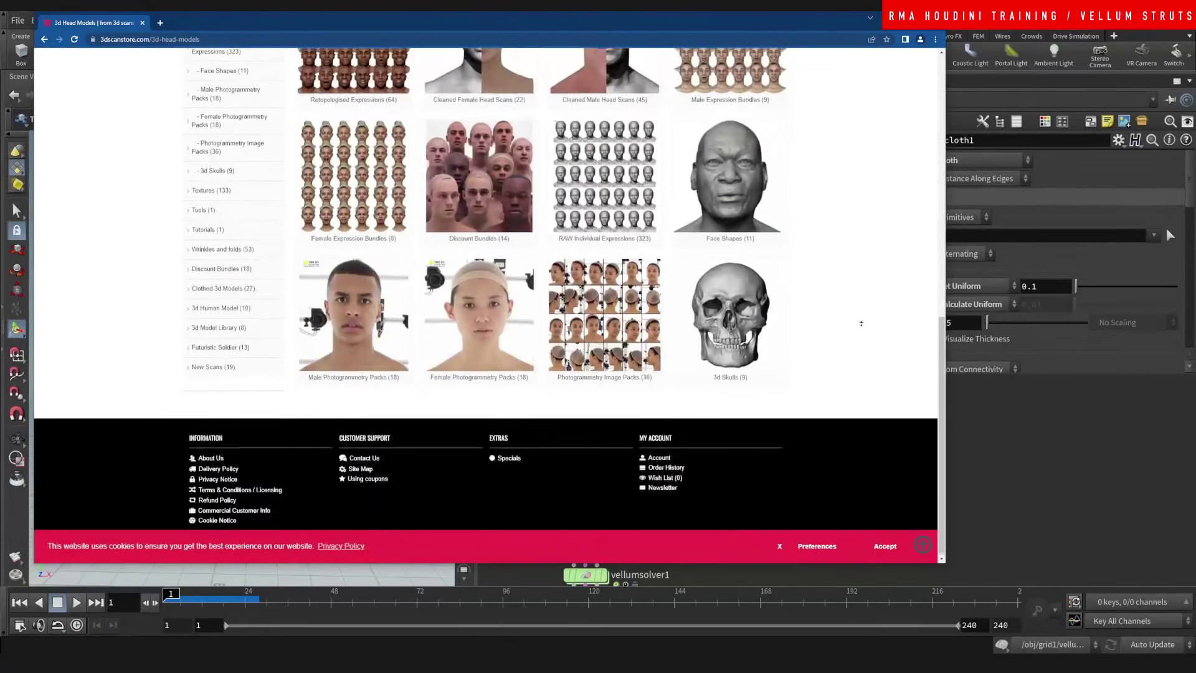
scroll(863, 250, "up", 9)
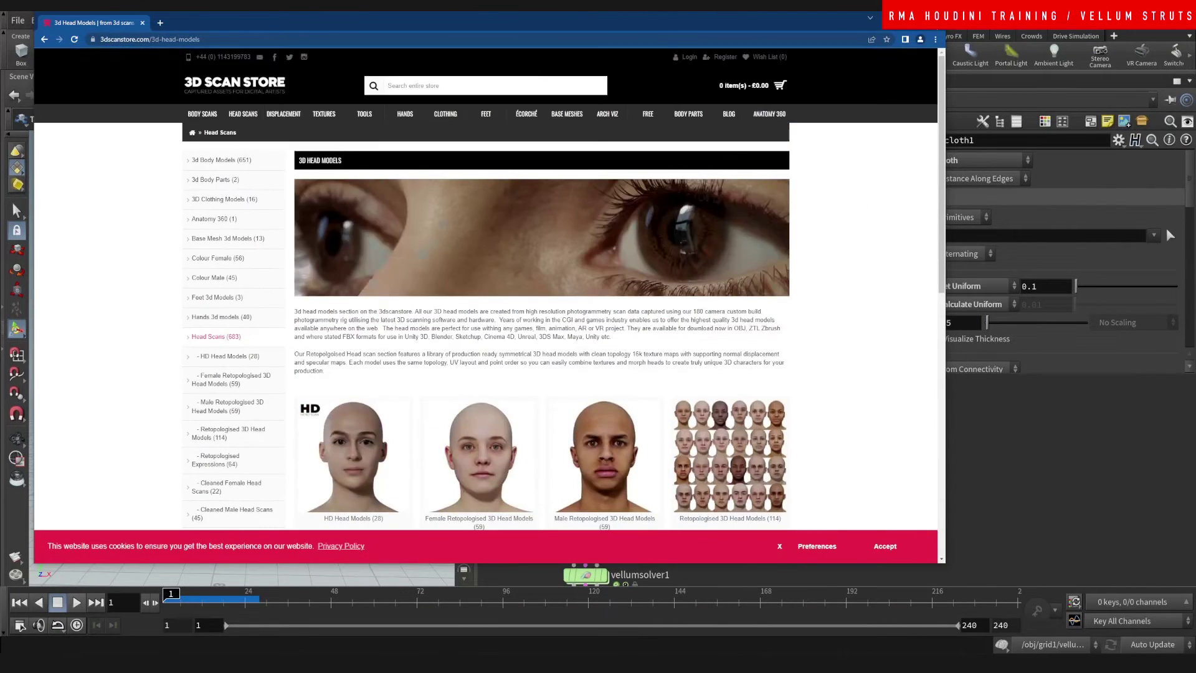
left_click(932, 22)
Move the polyreduce1 and low file cache nodes up closer beneath transform1.
middle_click_drag(662, 291, 655, 266)
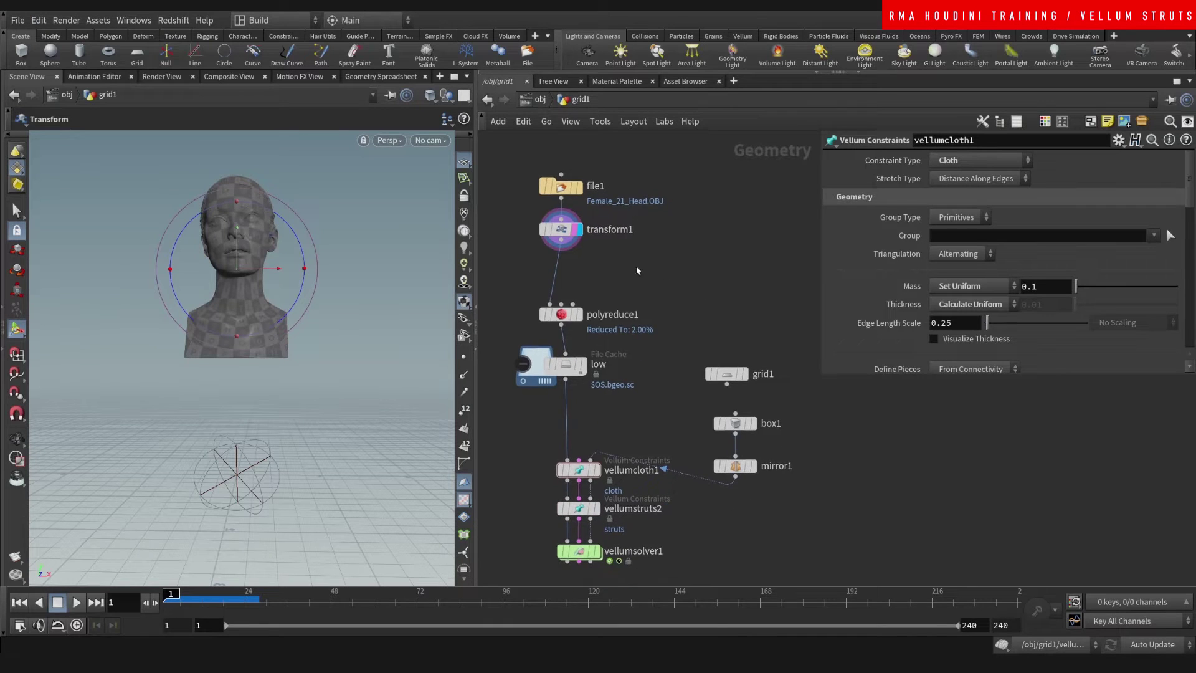
left_click_drag(563, 315, 562, 278)
left_click_drag(563, 367, 559, 338)
middle_click_drag(638, 295, 634, 277)
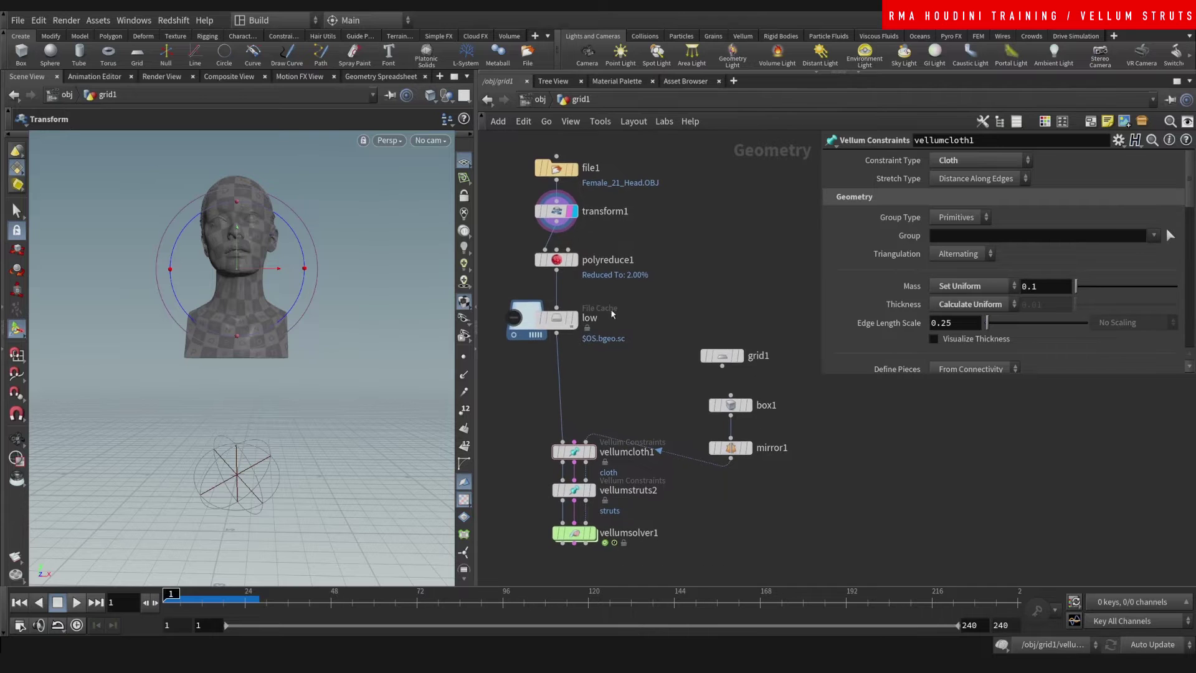
Display the low file cache and examine the reduced head mesh up close in the viewport.
left_click(573, 319)
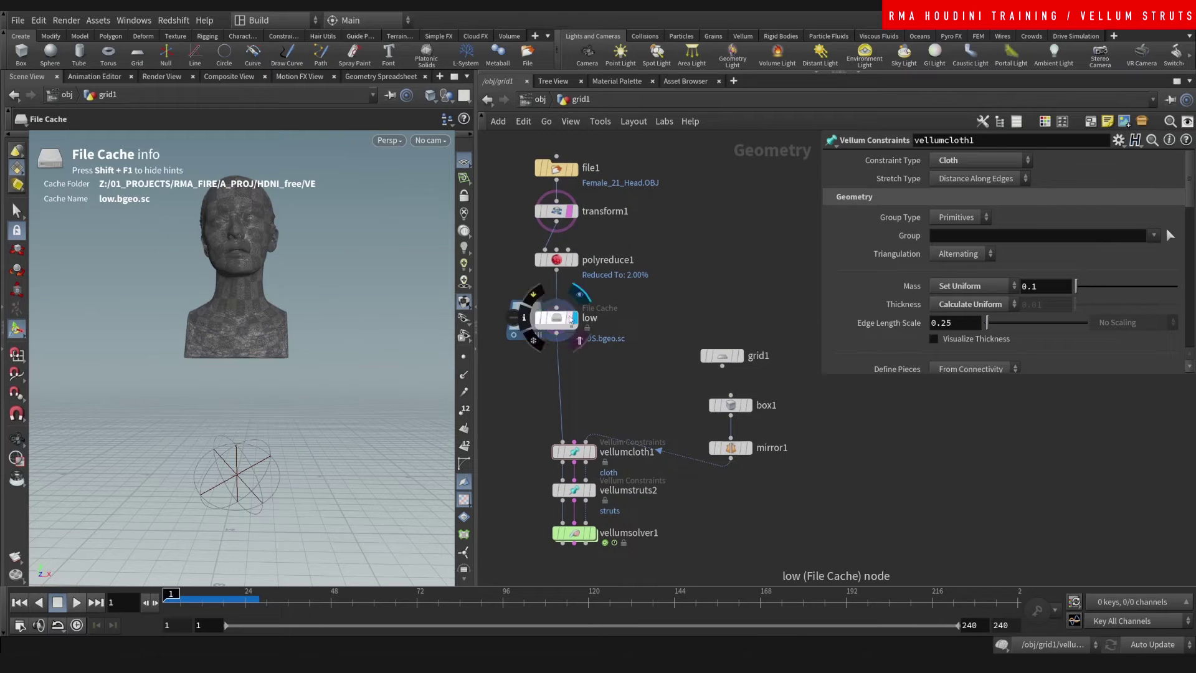
right_click_drag(240, 225, 408, 165, "alt")
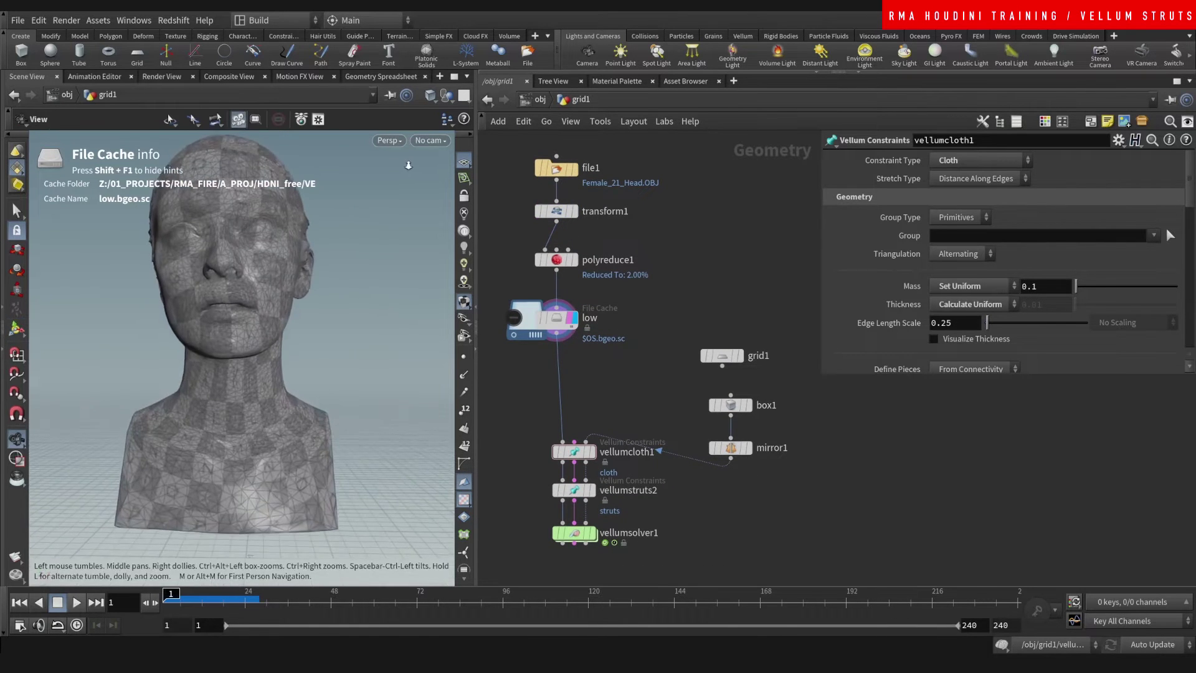
left_click_drag(409, 165, 404, 174, "alt")
right_click_drag(404, 174, 243, 308, "alt")
left_click_drag(242, 307, 253, 284, "alt")
right_click_drag(253, 283, 268, 259, "alt")
left_click_drag(268, 259, 253, 285, "alt")
Delete the existing vellumcloth1, vellumstruts2 and vellumsolver1 nodes from the network.
middle_click_drag(635, 466, 670, 327)
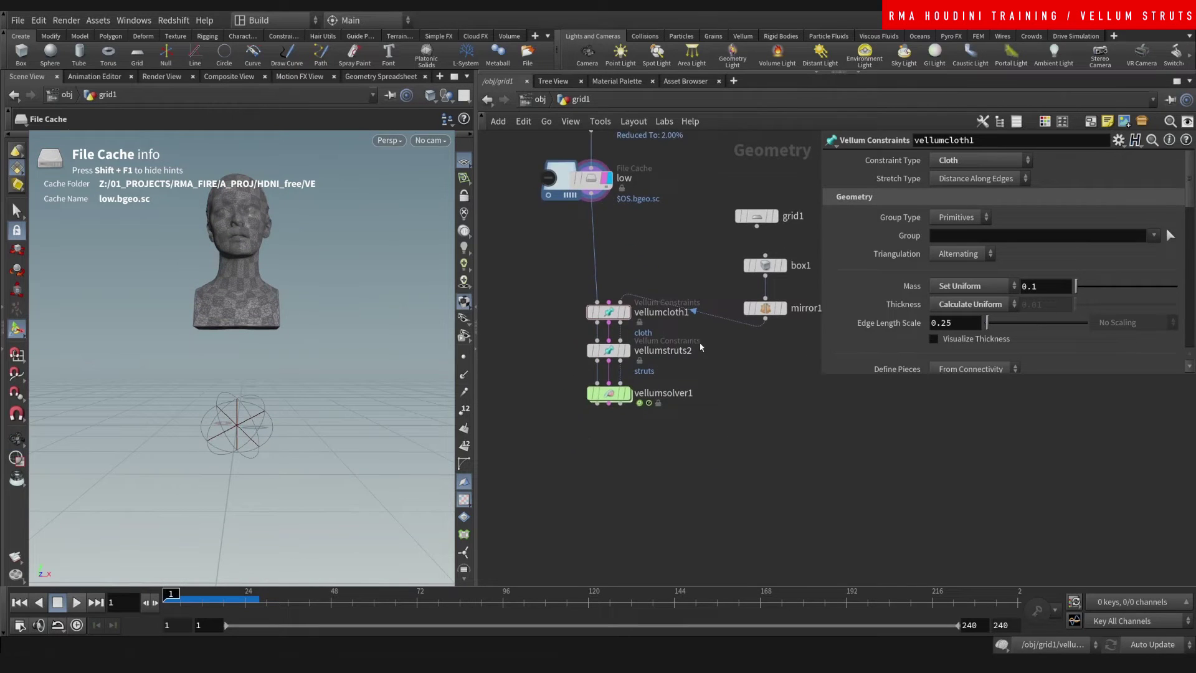
left_click_drag(553, 303, 634, 439)
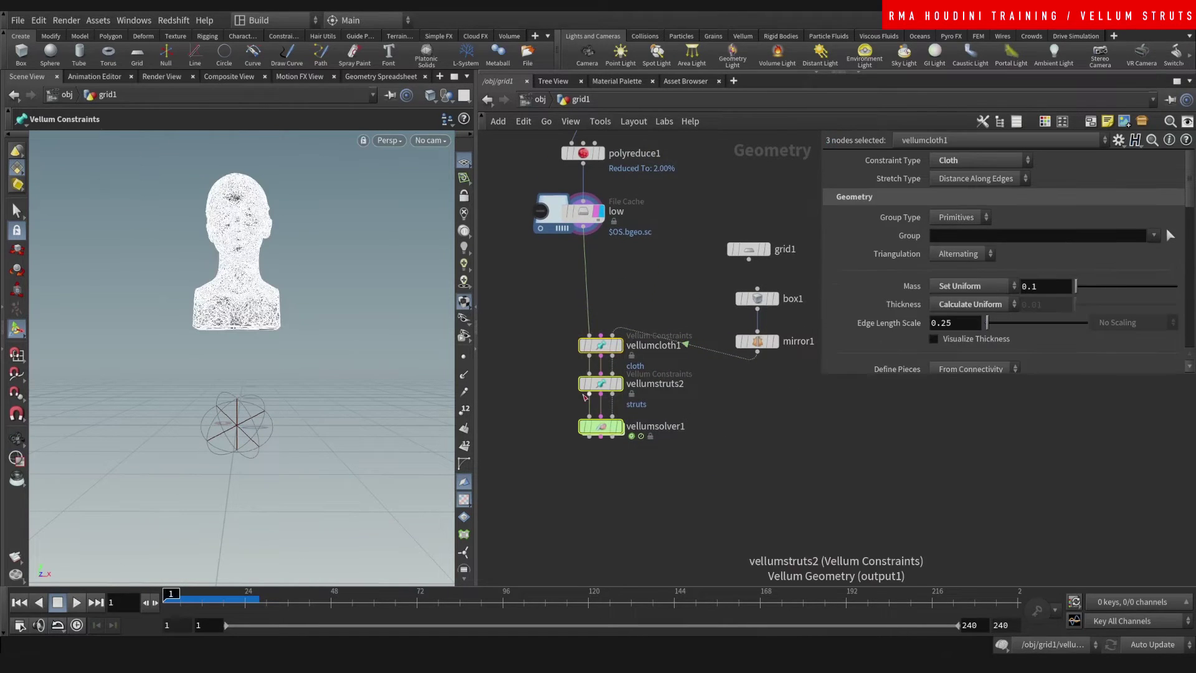
key("Delete")
Move the box1 and mirror1 nodes aside next to grid1, display grid1 and clear the node selection.
mouse_move(677, 347)
left_mouse_down()
mouse_move(725, 411)
mouse_move(787, 355)
left_mouse_up()
left_click(720, 313)
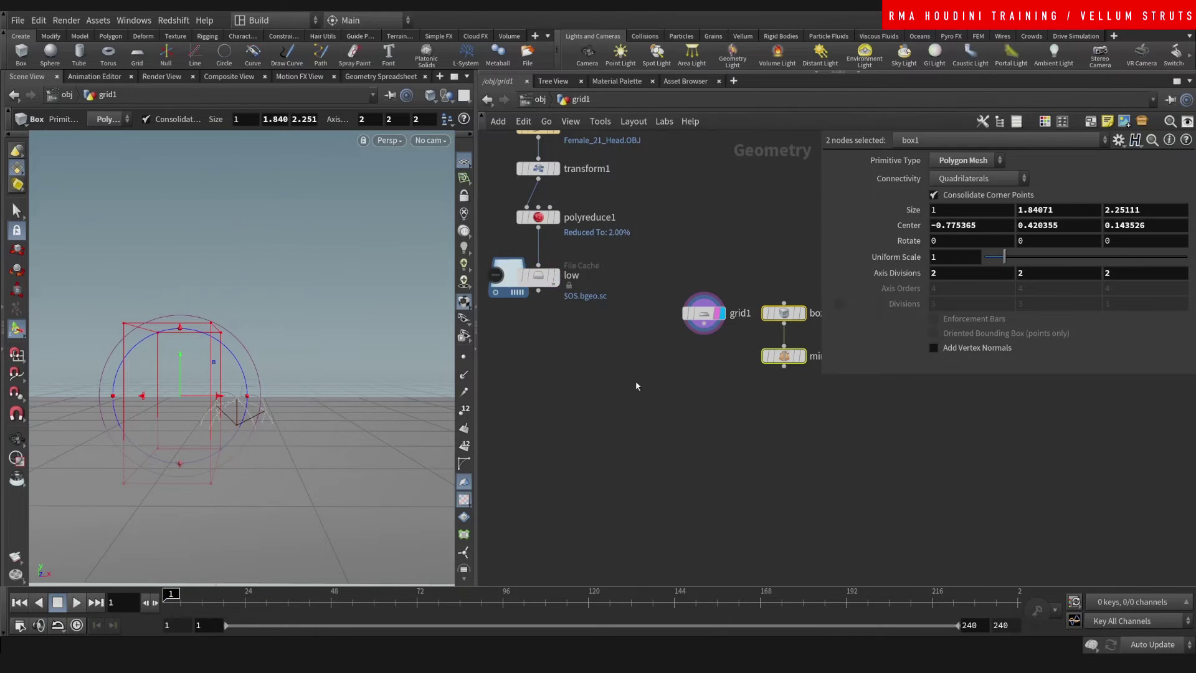
left_click(592, 409)
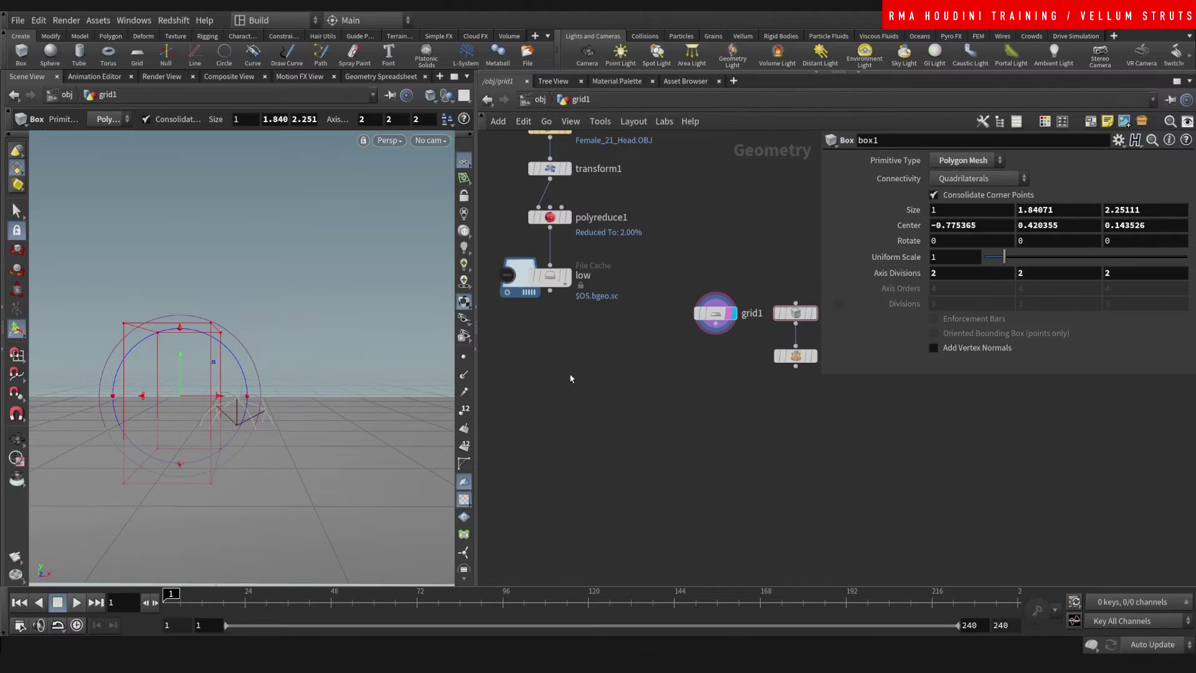
Add a Vellum Configure Strut Softbody setup below the low file cache.
key("Tab")
type("vell")
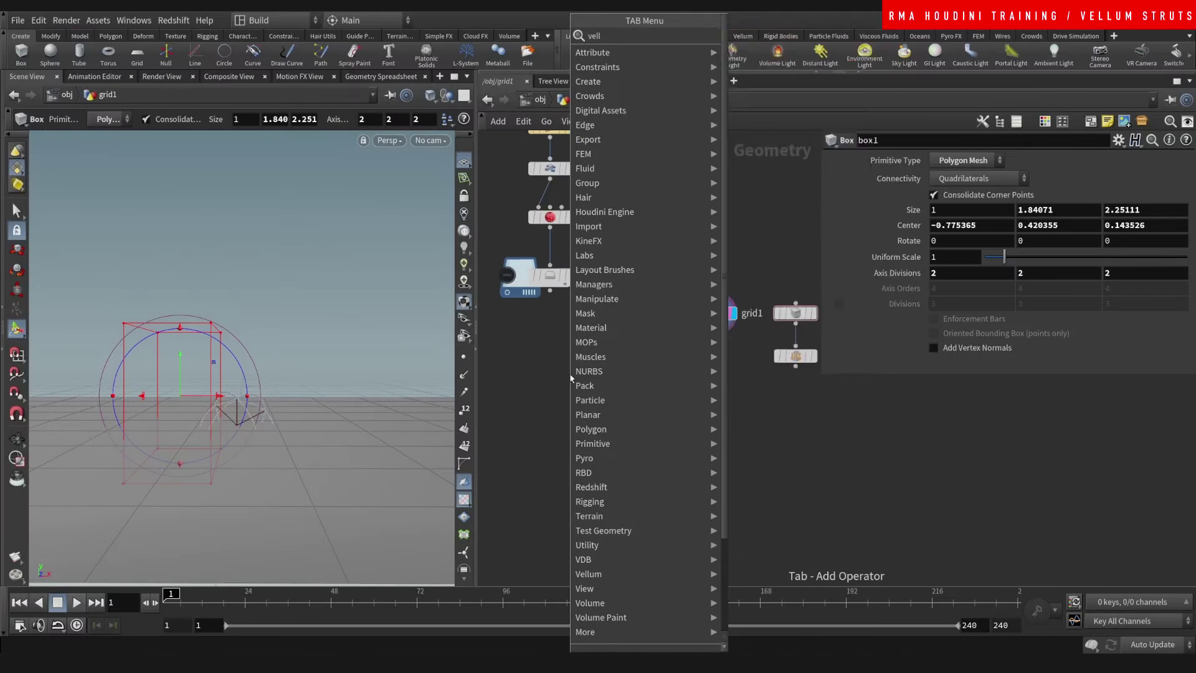
type("um stru")
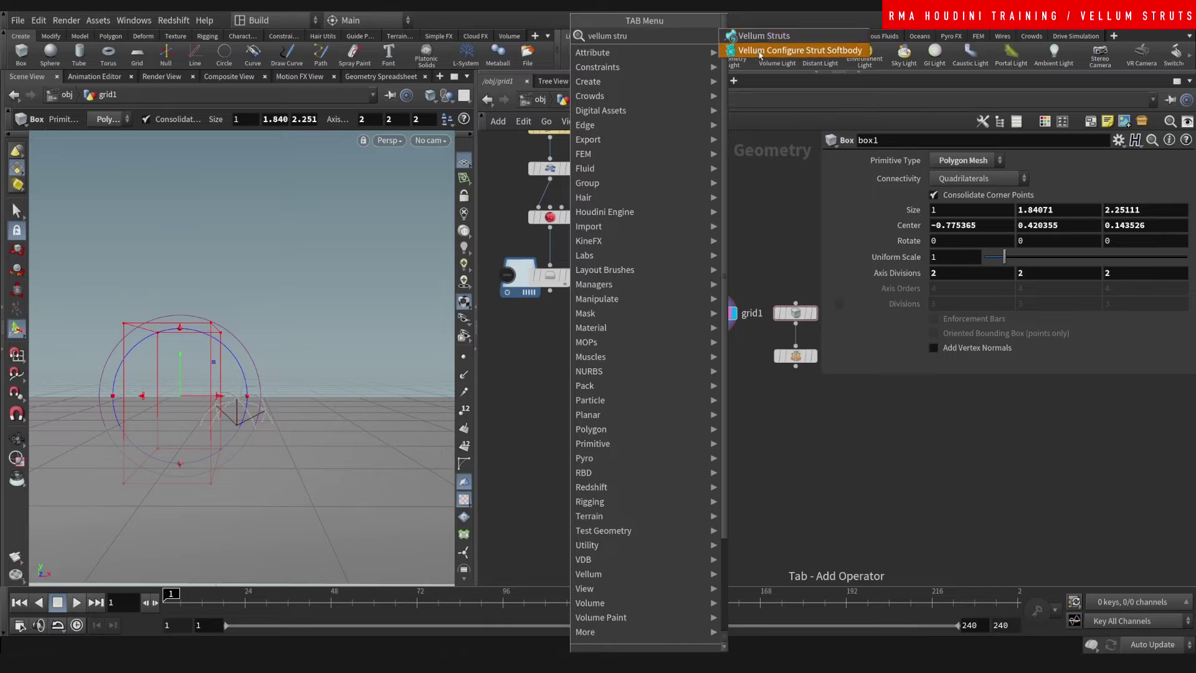
left_click(760, 51)
left_click(563, 354)
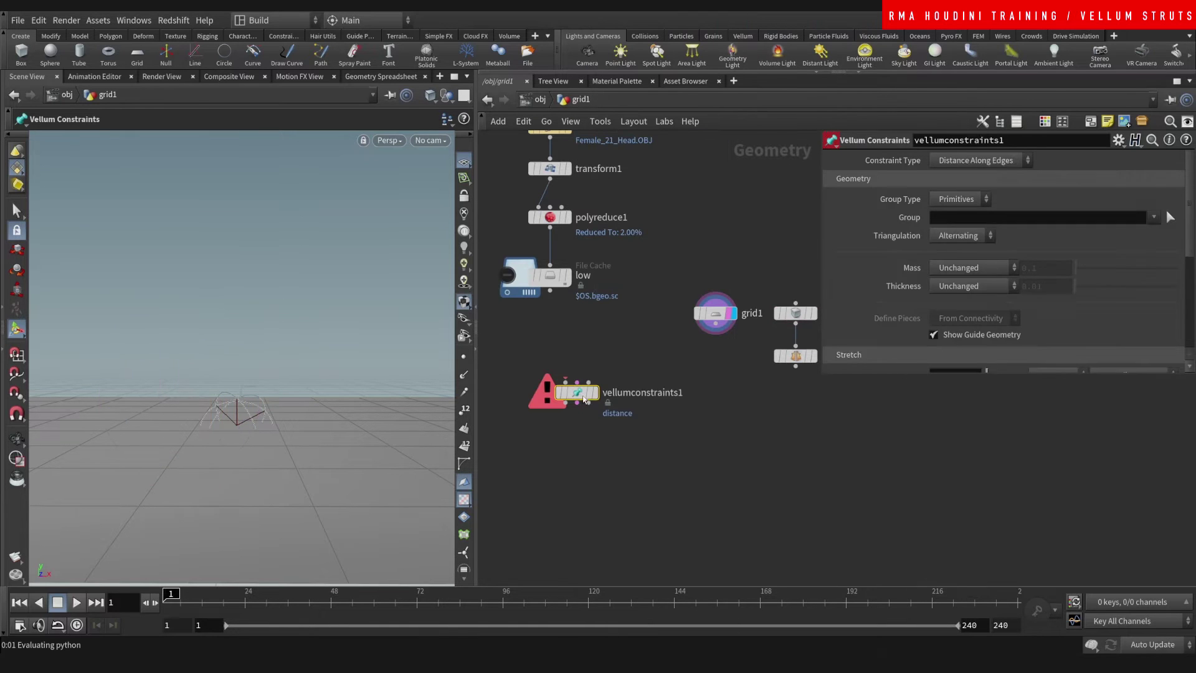
Wire the low file cache into vellumcloth1's first input and grid1 into its third, collision input.
left_click(550, 251)
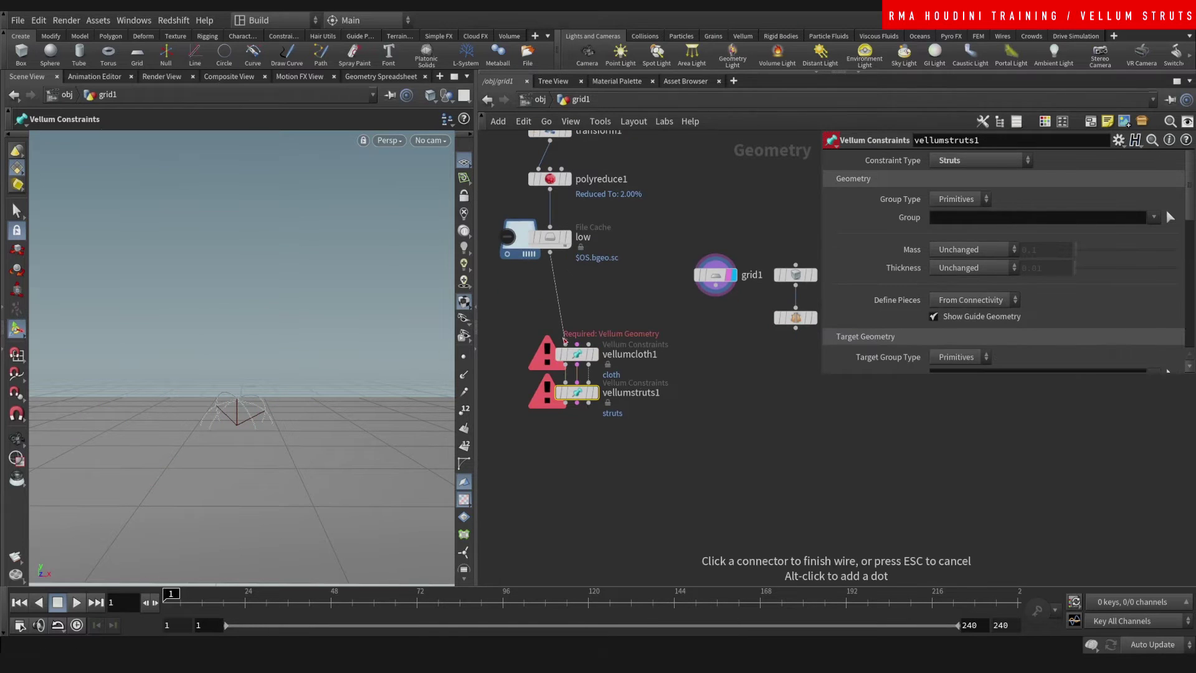
left_click(595, 344)
left_click(588, 344)
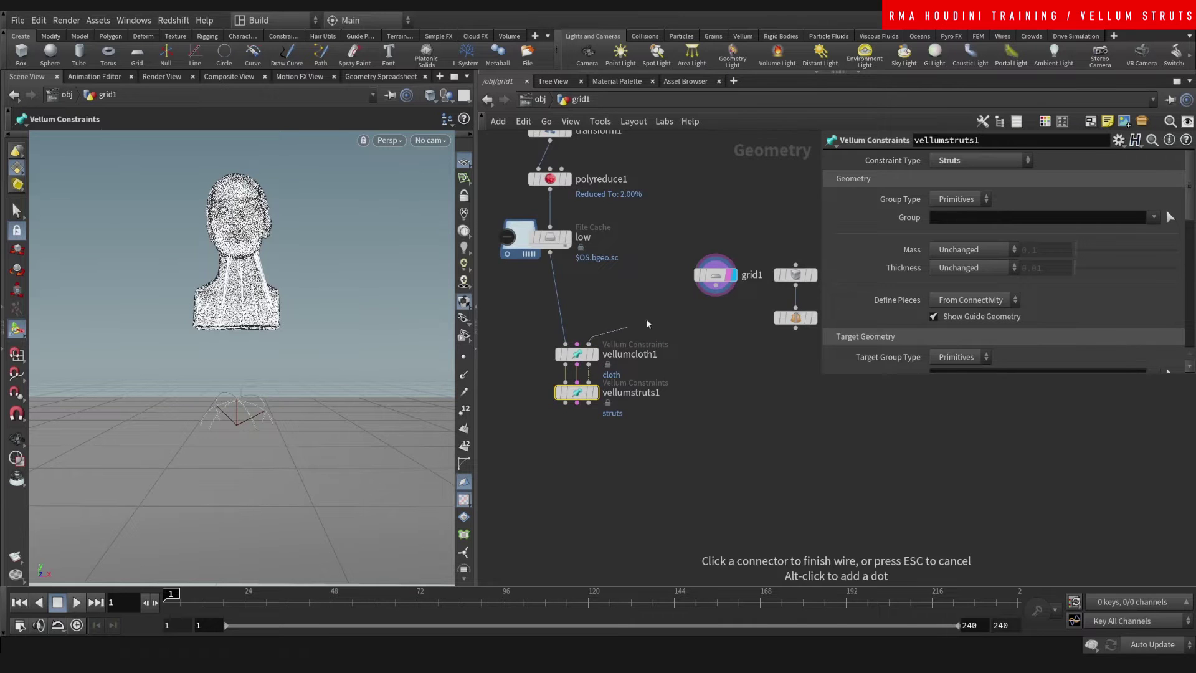
Add a Vellum Solver below vellumstruts1 and connect all three of the struts node's outputs to it.
key("Tab")
type("velso")
key("Return")
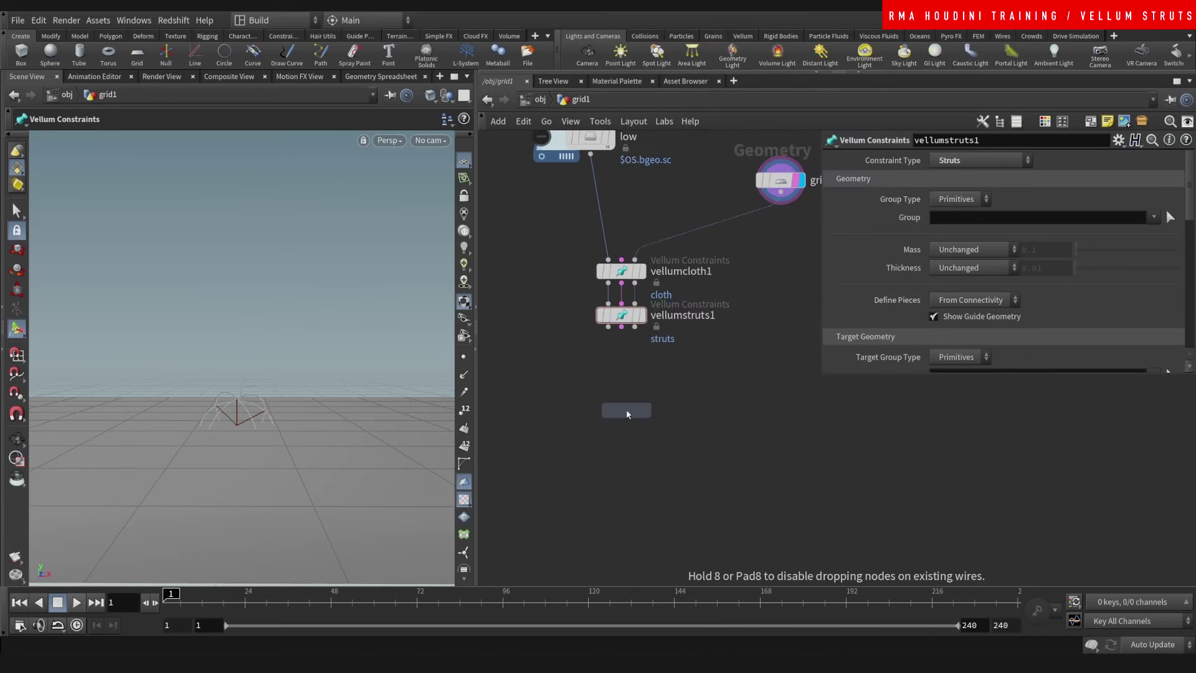
left_click(621, 336)
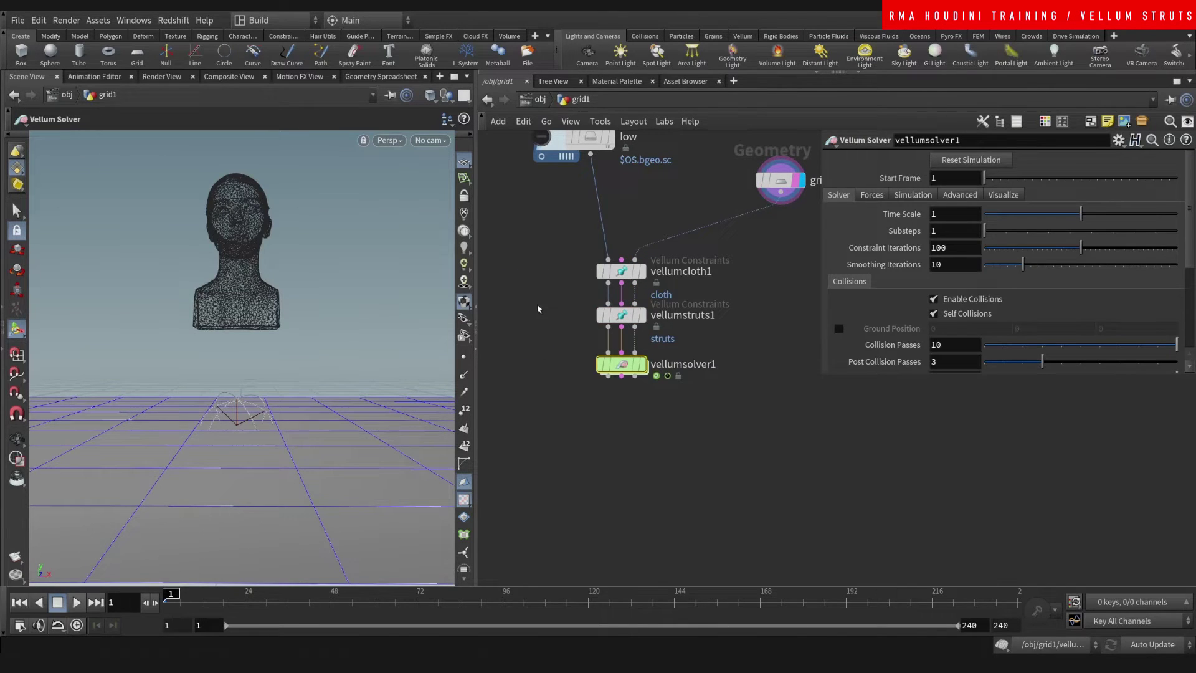
mouse_move(536, 304)
middle_mouse_down()
mouse_move(568, 327)
mouse_move(534, 300)
middle_mouse_up()
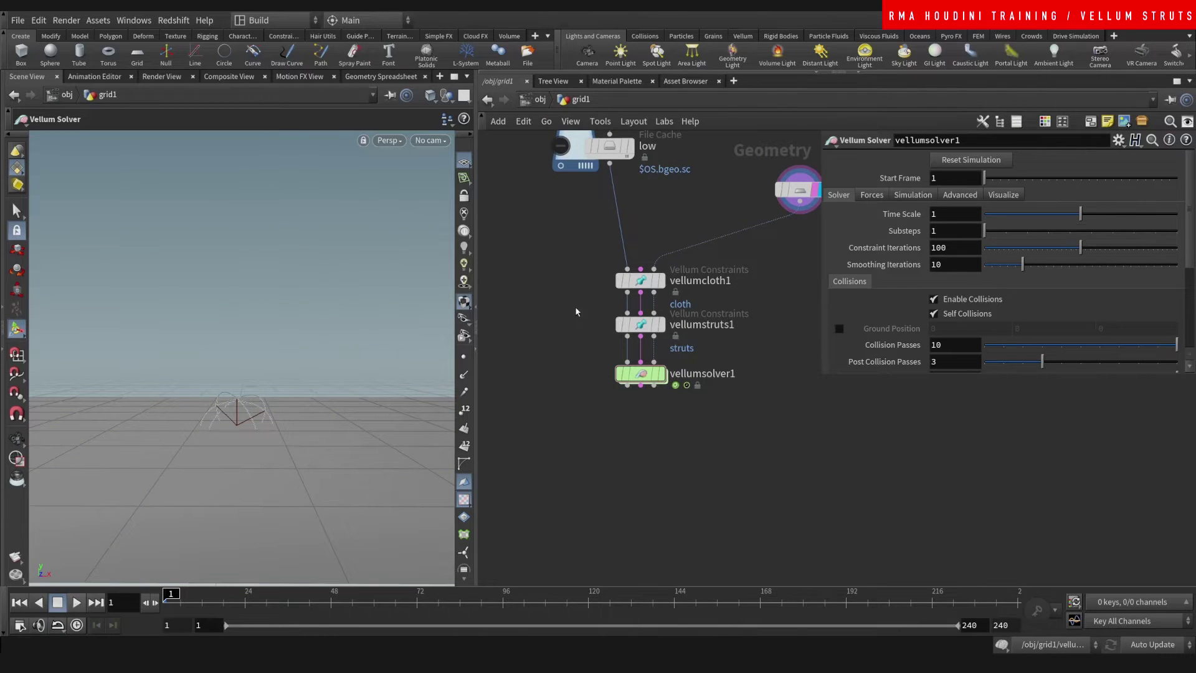
Point out the cloth and struts constraint nodes by selecting them, and display vellumsolver1's result in the viewport.
middle_click_drag(578, 312, 531, 264)
left_click_drag(510, 242, 695, 329)
middle_click_drag(695, 329, 693, 302)
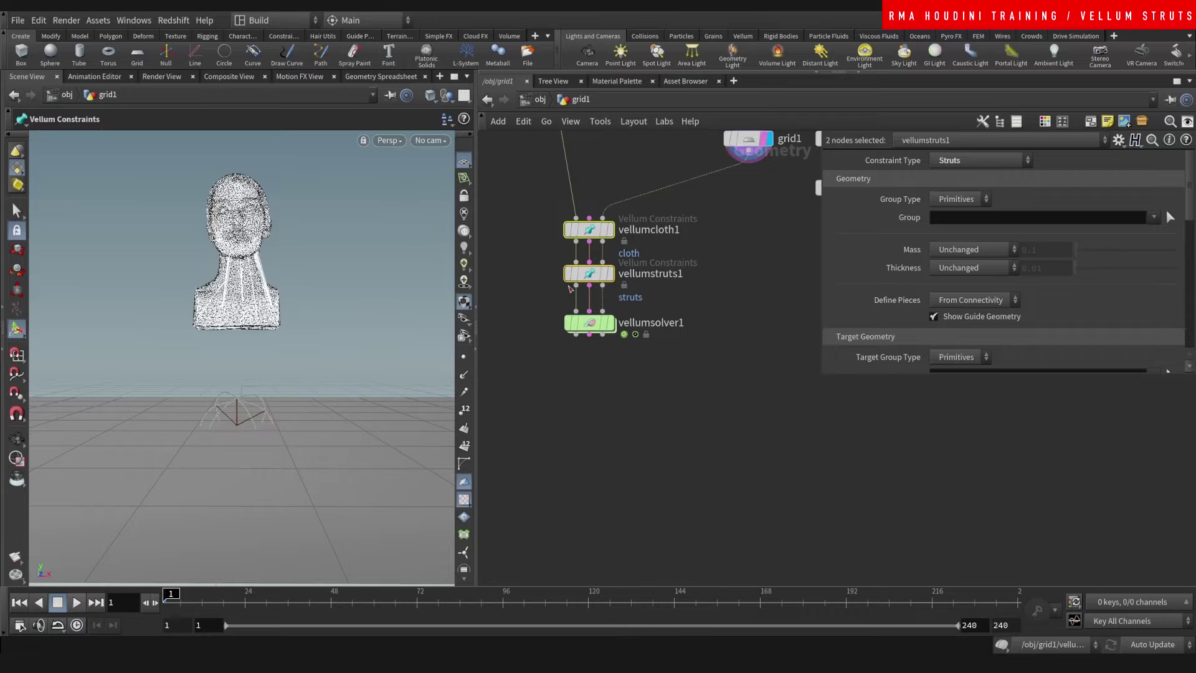
left_click(585, 322)
left_click(610, 322)
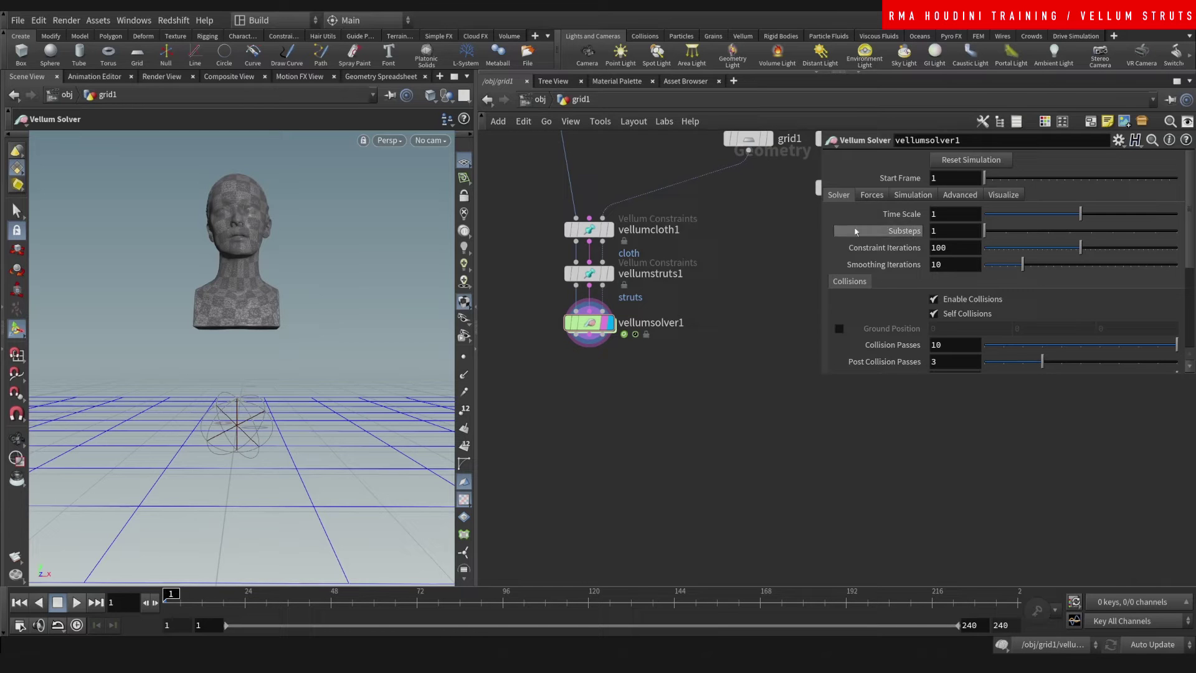
Show the solver's force settings, play the simulation of the falling head and return to frame 1.
left_click(872, 195)
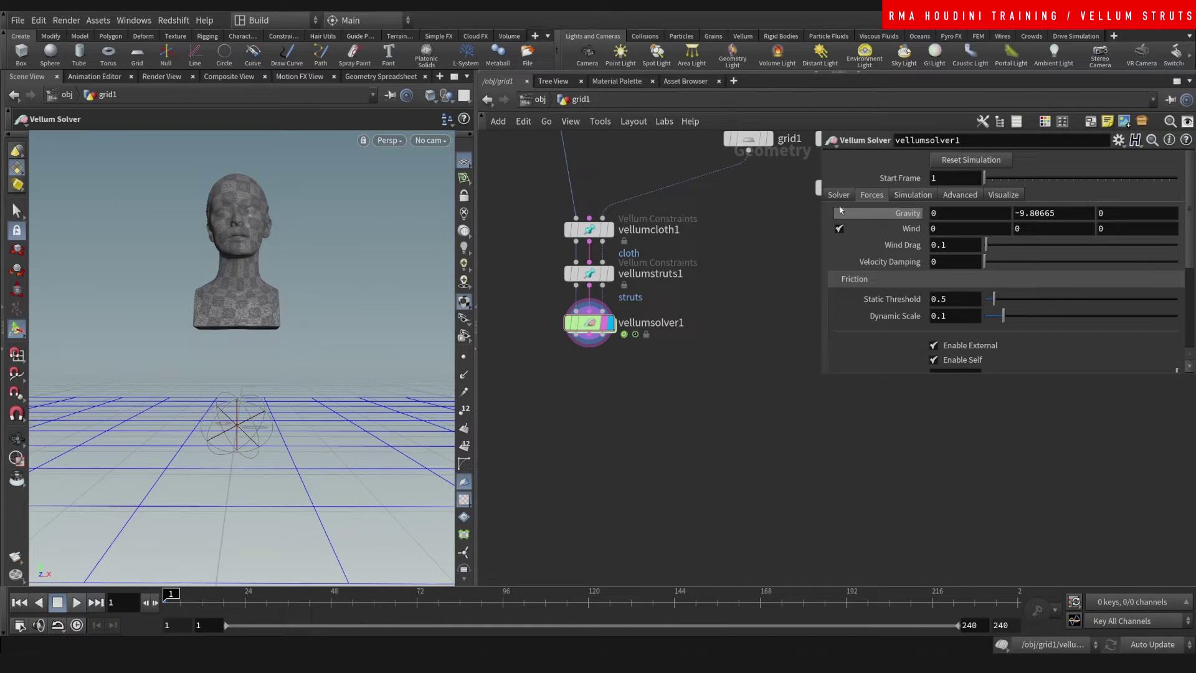
key("Up")
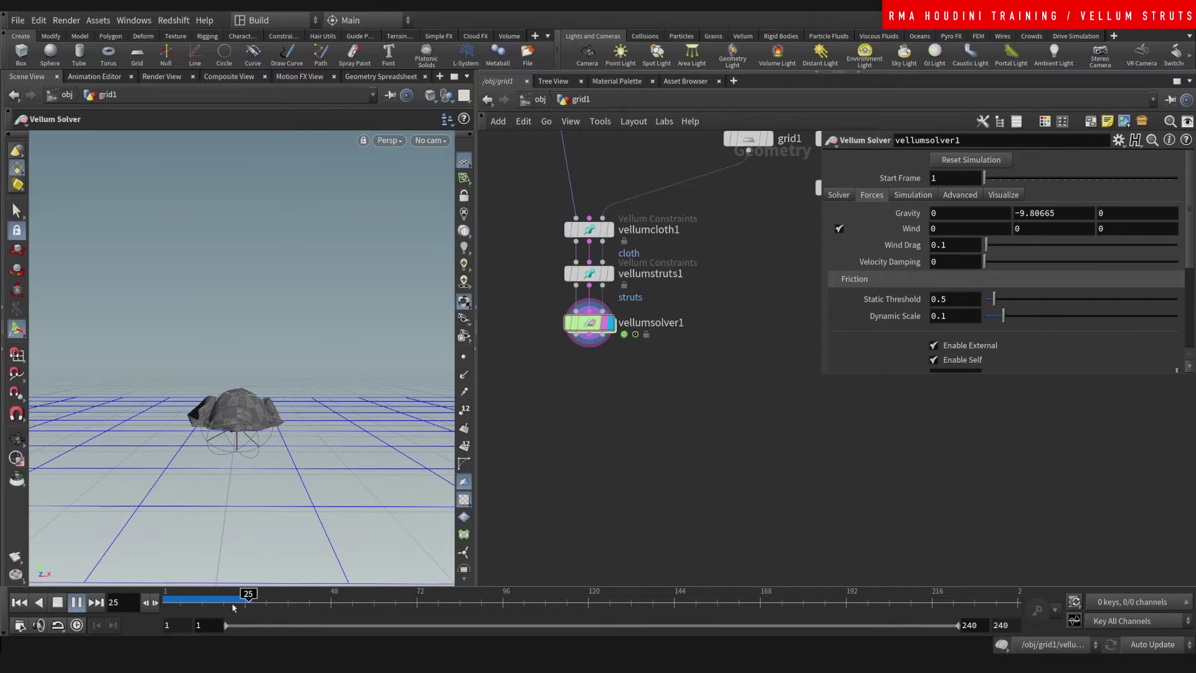
left_click_drag(235, 603, 170, 603)
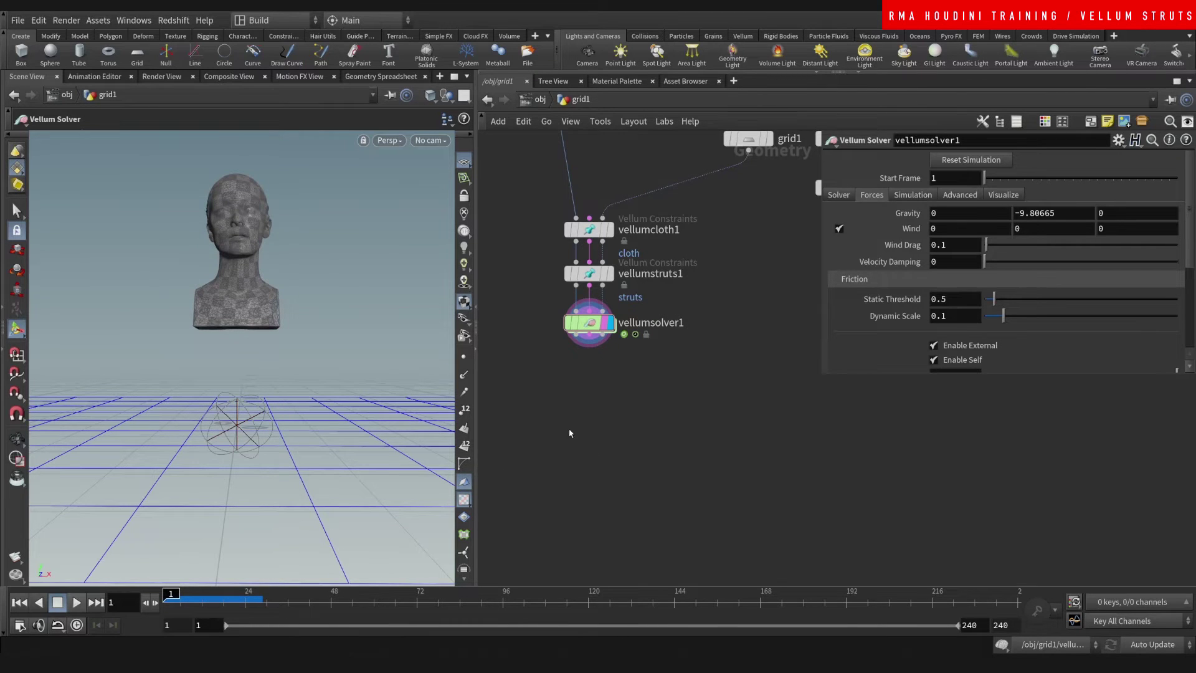
Add a UV Quick Shade node below vellumsolver1, connected to the solver's first output, and display its result.
key("Tab")
type("uvq")
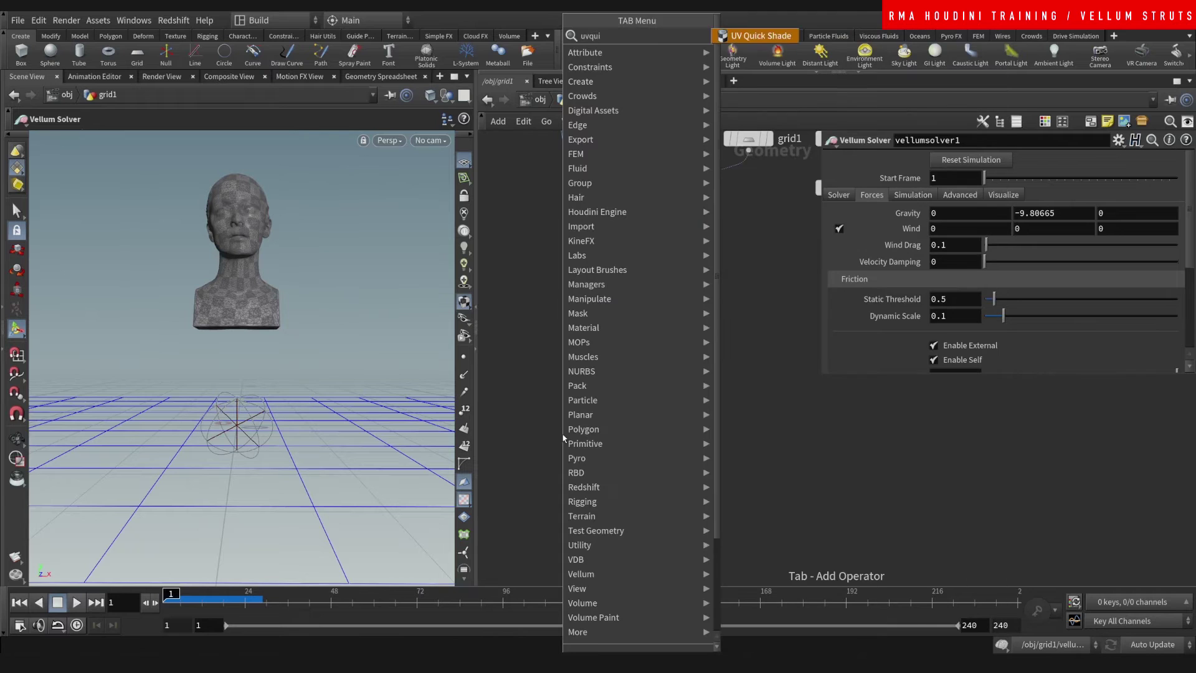
key("Return")
left_click(563, 434)
left_click_drag(589, 341, 581, 420)
left_click(583, 434)
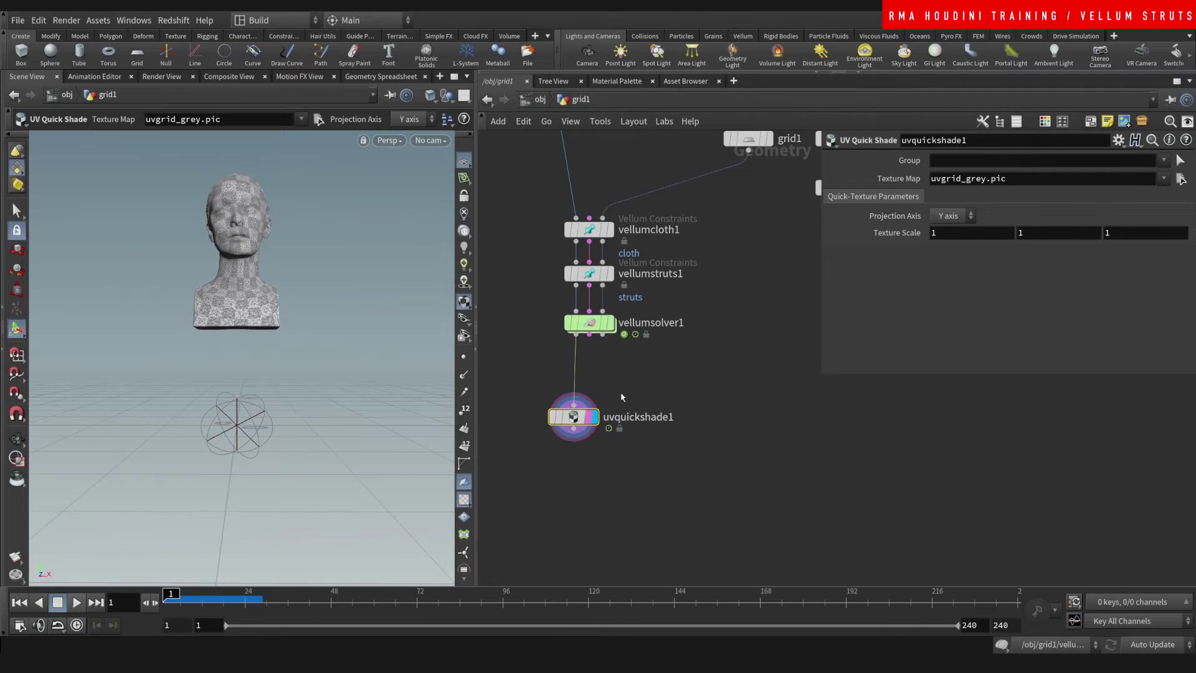
Load the scanned head's image file from the model asset folder as uvquickshade1's texture map.
left_click(1180, 179)
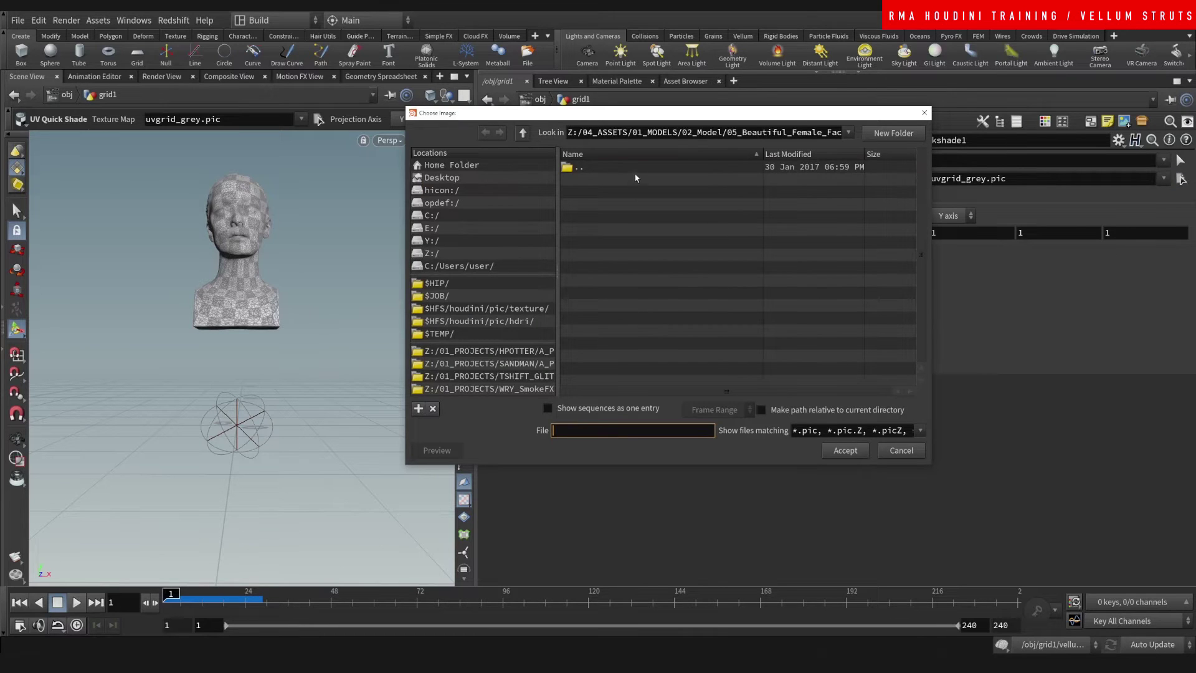
double_click(628, 197)
double_click(597, 179)
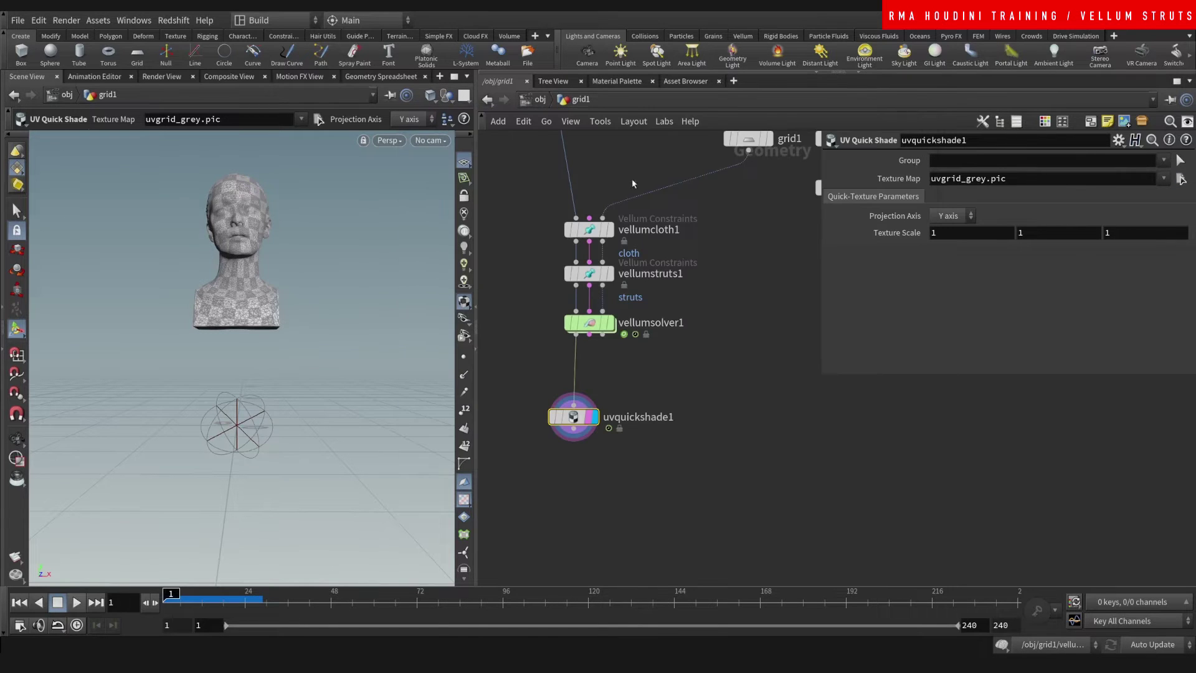
left_click(608, 490)
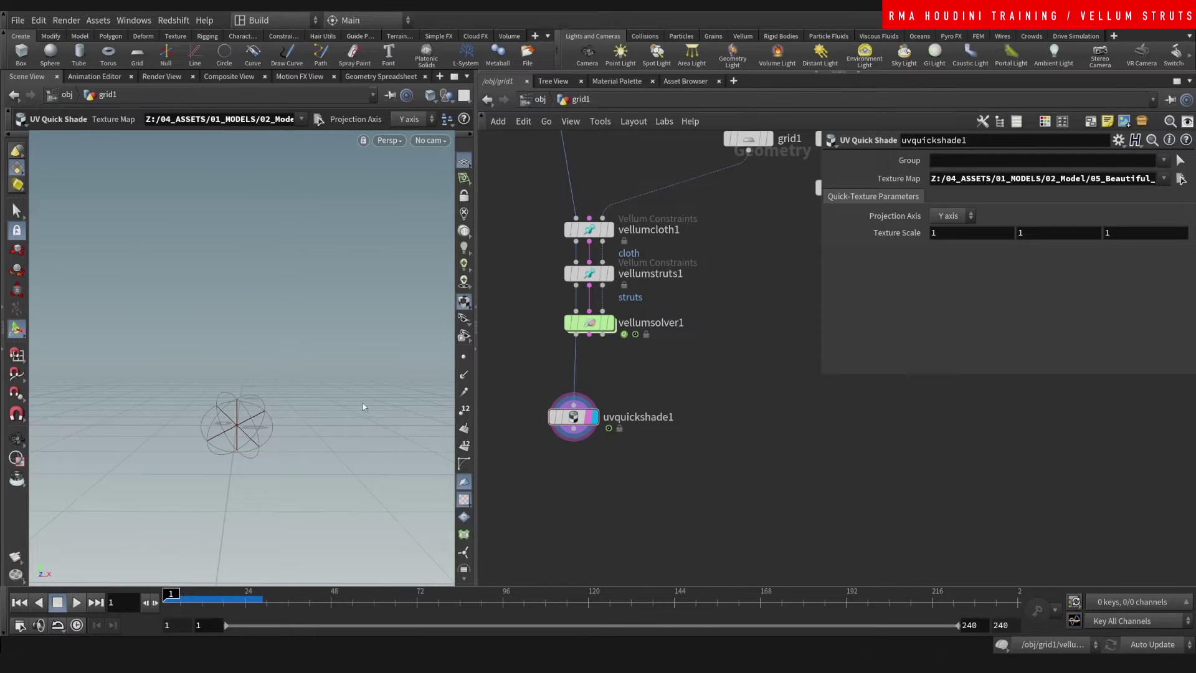
Frame the head in the viewport and examine its applied skin texture from the front.
middle_click_drag(229, 386, 222, 397, "alt")
right_click_drag(222, 398, 243, 390, "alt")
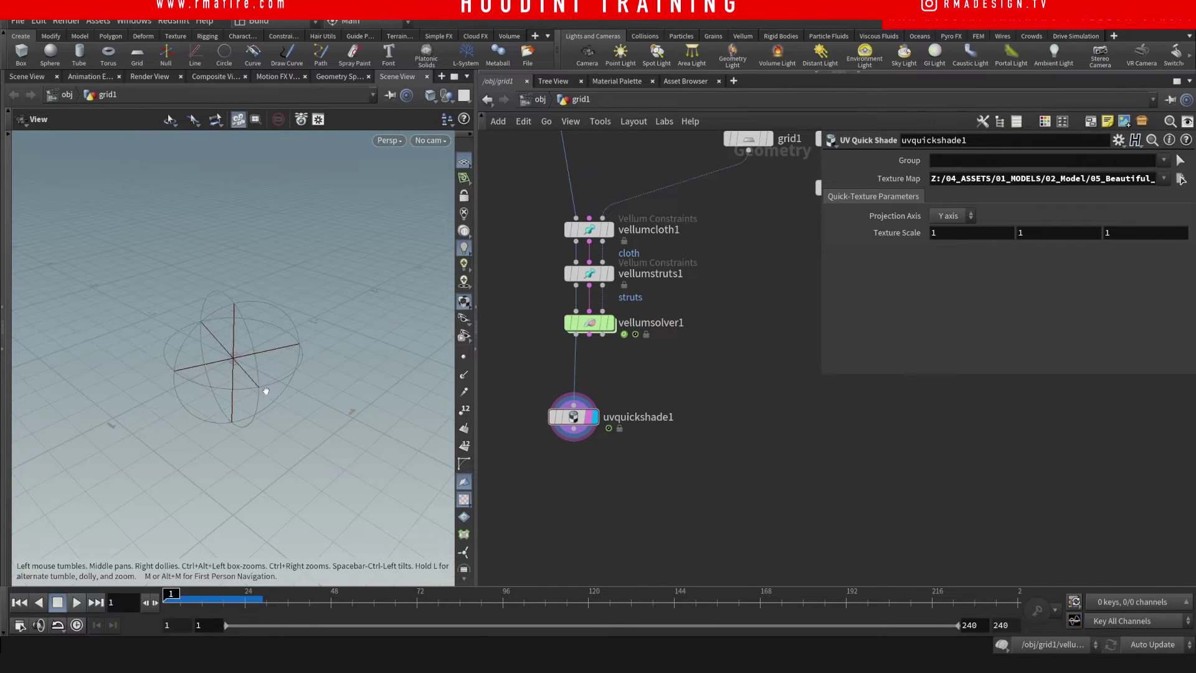
key("f")
mouse_move(265, 393)
left_mouse_down()
mouse_move(239, 427)
mouse_move(301, 394)
mouse_move(274, 393)
left_mouse_up()
middle_click_drag(273, 393, 271, 323)
left_click_drag(270, 324, 264, 294)
right_click_drag(264, 294, 284, 349)
middle_click_drag(285, 348, 251, 312)
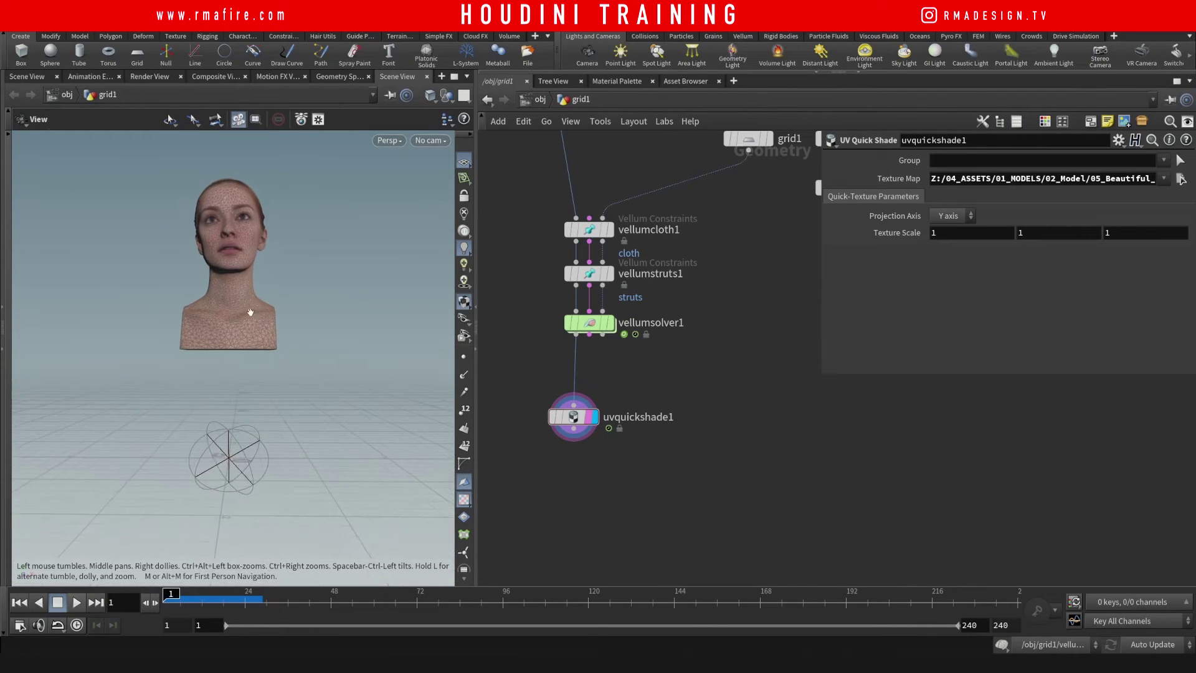
mouse_move(251, 312)
left_mouse_down()
mouse_move(242, 326)
mouse_move(251, 321)
left_mouse_up()
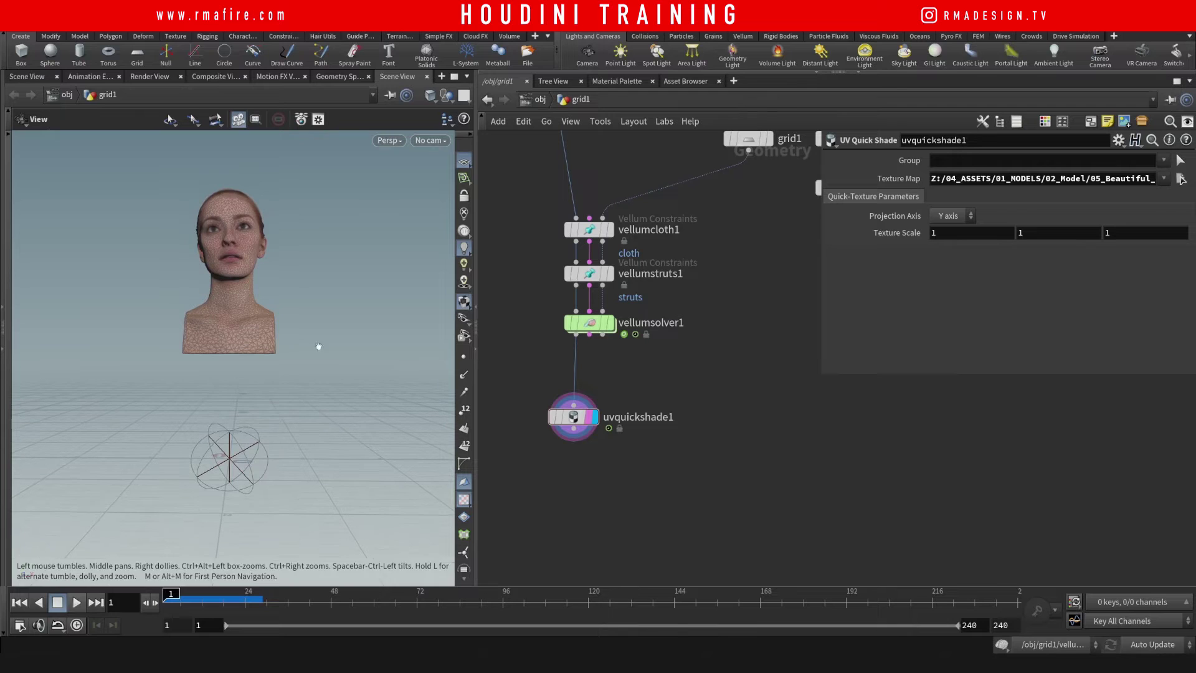
Play the textured head's fall onto the ground grid and scrub back to the start of the timeline.
left_click(76, 601)
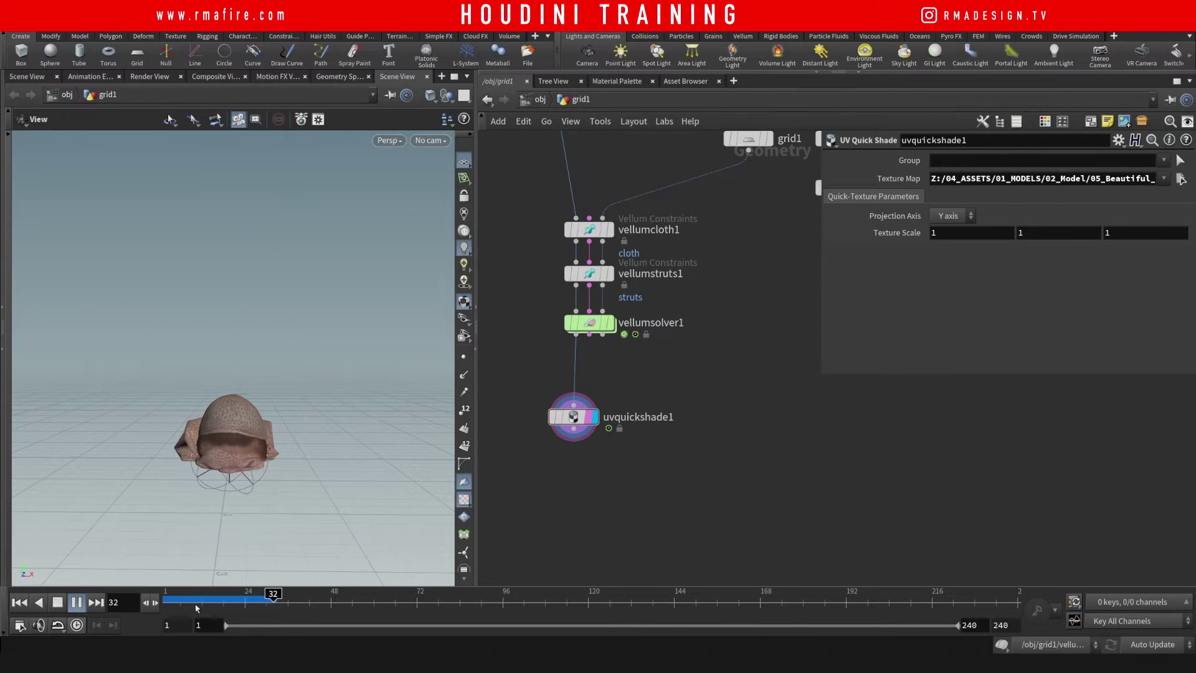
left_click(202, 594)
left_click_drag(201, 594, 171, 595)
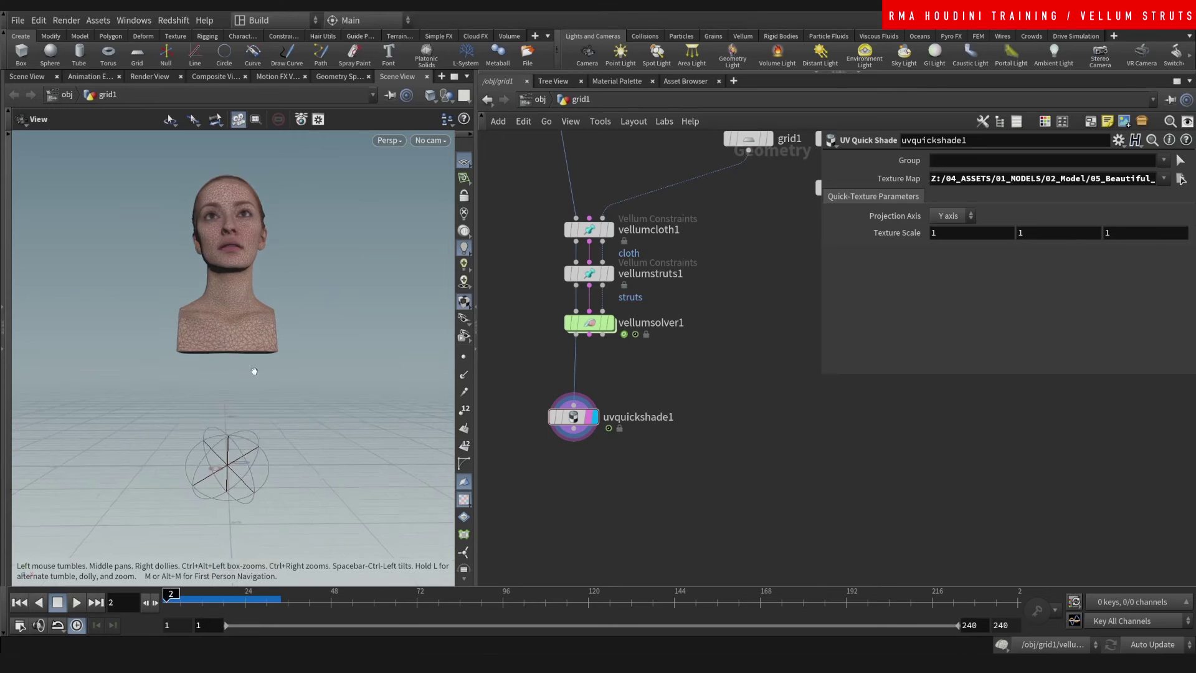
Replay the simulation and scrub back to frame 23 to inspect the head's deformation on the ground from a low angle.
left_click(76, 601)
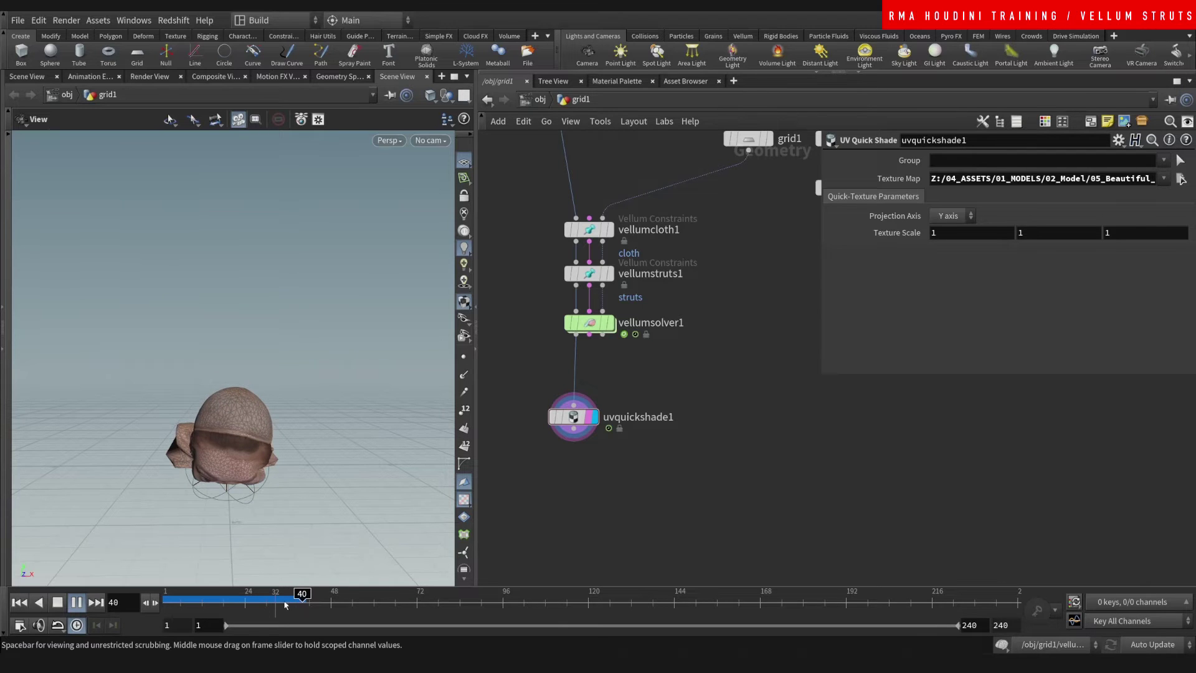
left_click_drag(262, 604, 280, 604)
mouse_move(243, 438)
left_mouse_down()
mouse_move(247, 379)
mouse_move(250, 444)
mouse_move(227, 446)
mouse_move(240, 455)
left_mouse_up()
left_click_drag(280, 600, 241, 600)
left_click_drag(238, 438, 215, 461)
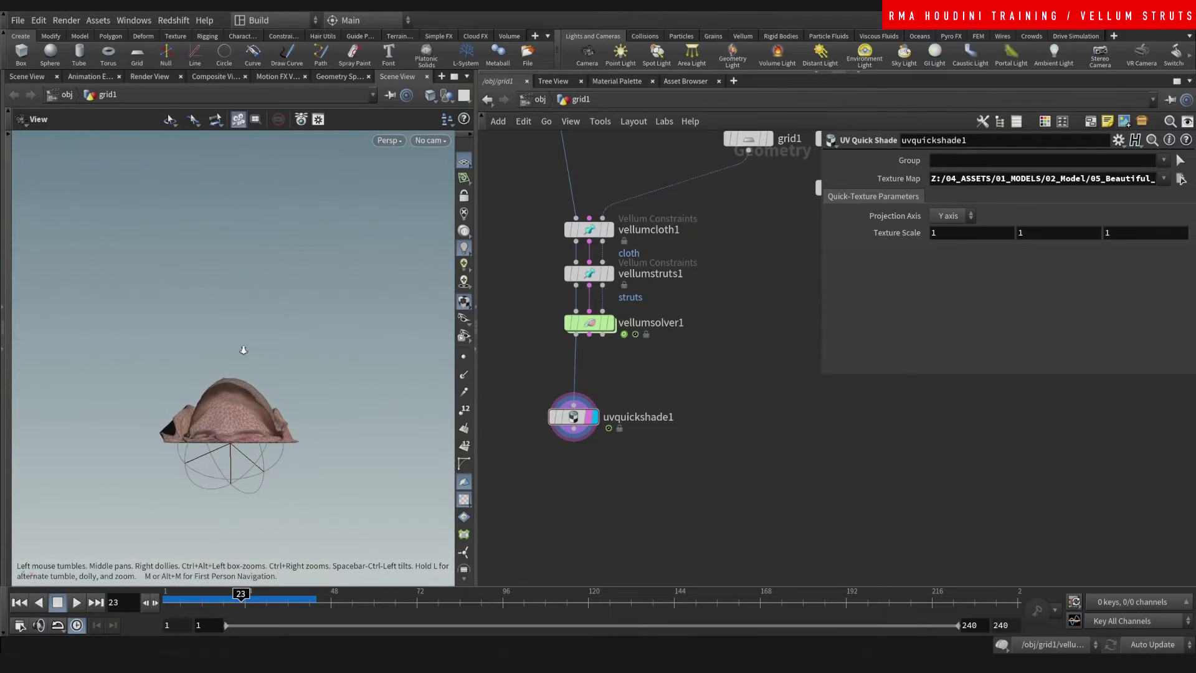
left_click_drag(244, 350, 238, 346)
Display mirror1's pair of boxes and wire mirror1 into vellumcloth1's third, collision input in place of grid1.
middle_click_drag(687, 281, 572, 396)
left_click(746, 302)
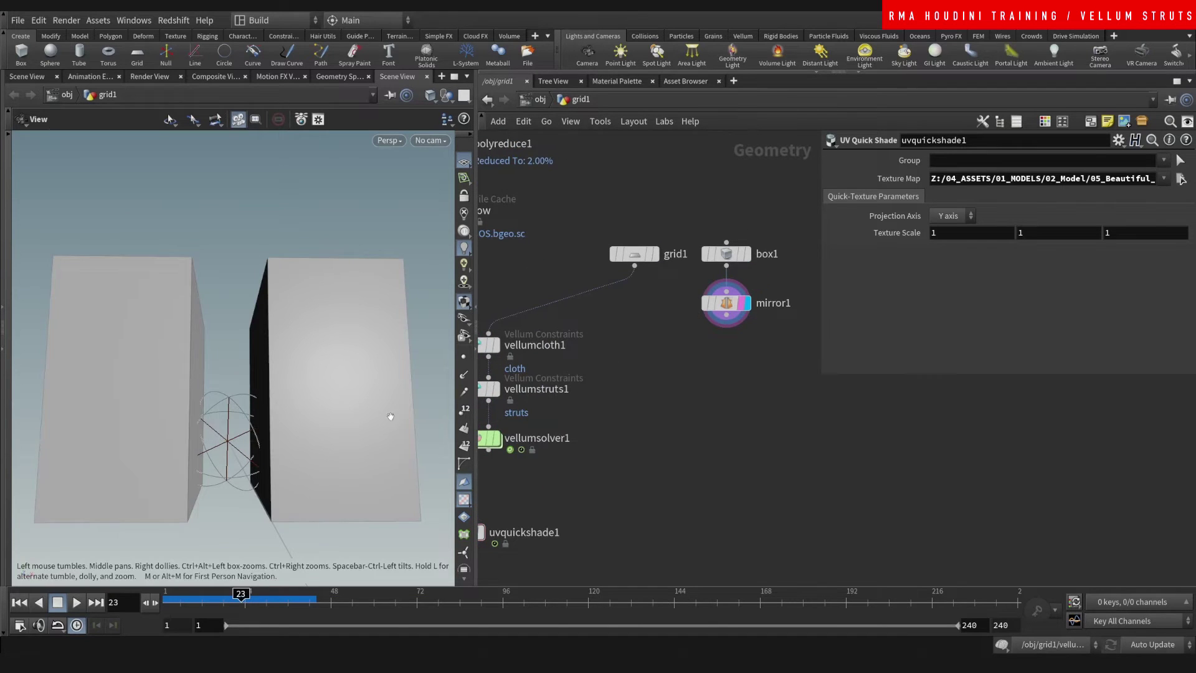
left_click_drag(323, 420, 246, 451)
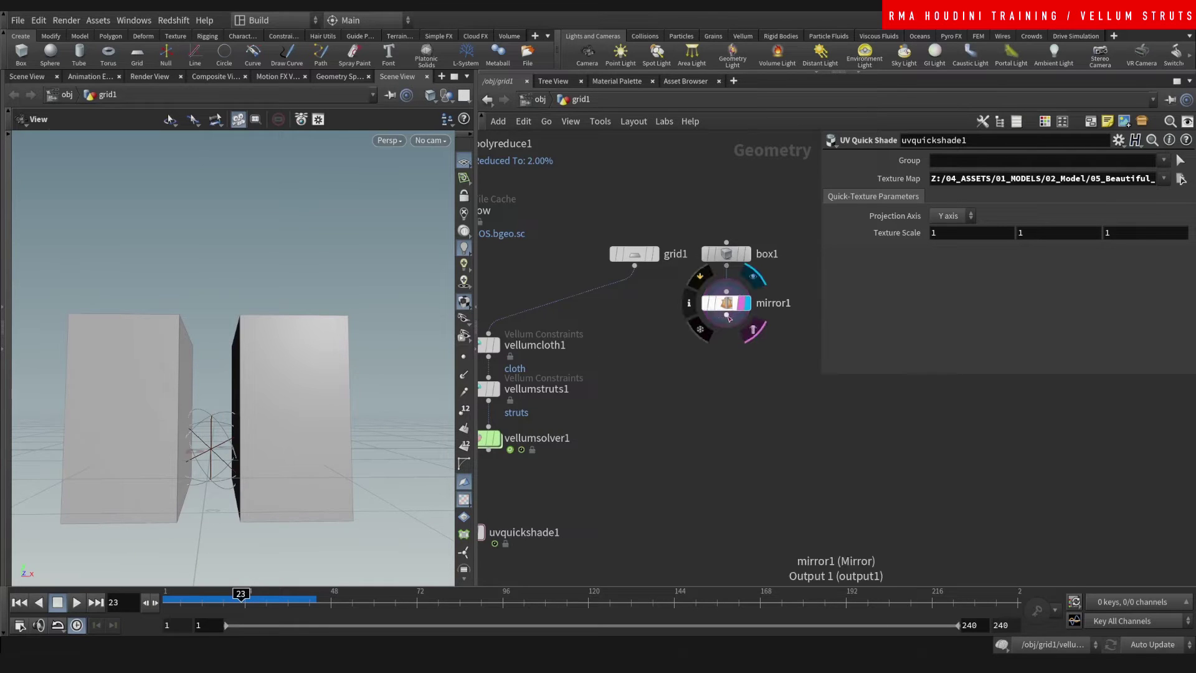
left_click(726, 314)
left_click(488, 332)
middle_click_drag(598, 399, 631, 379)
Display uvquickshade1's result, play the head's fall between the mirrored boxes and return to frame 1.
mouse_move(528, 424)
key("r")
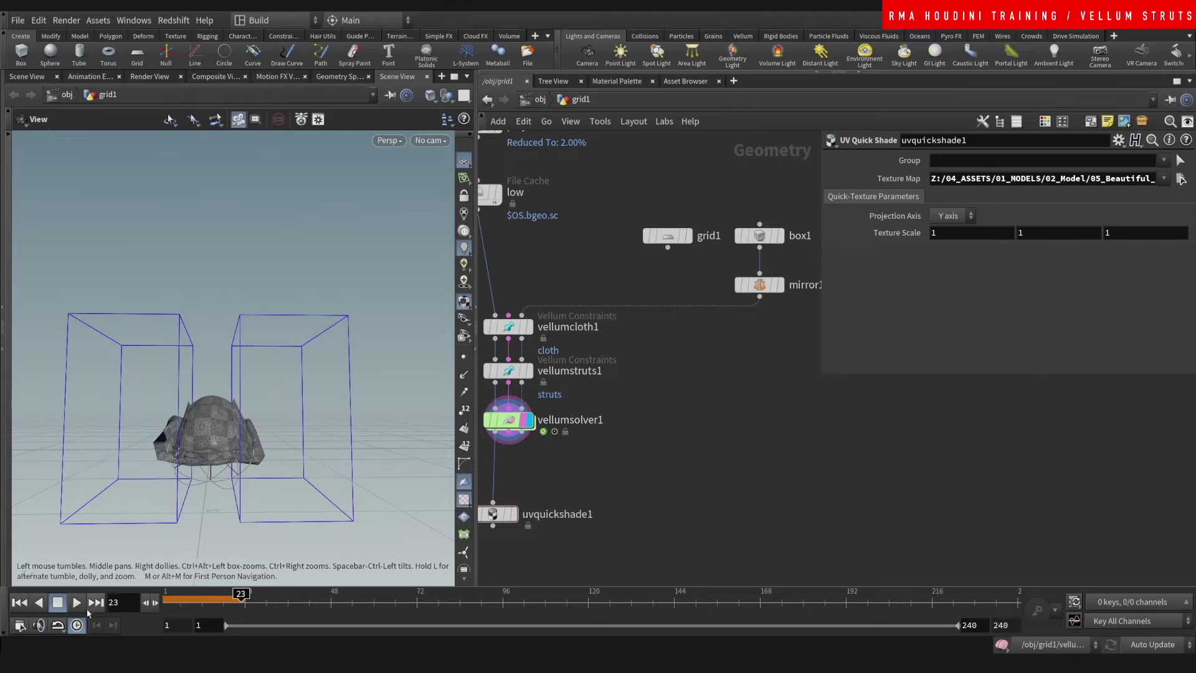
key("r")
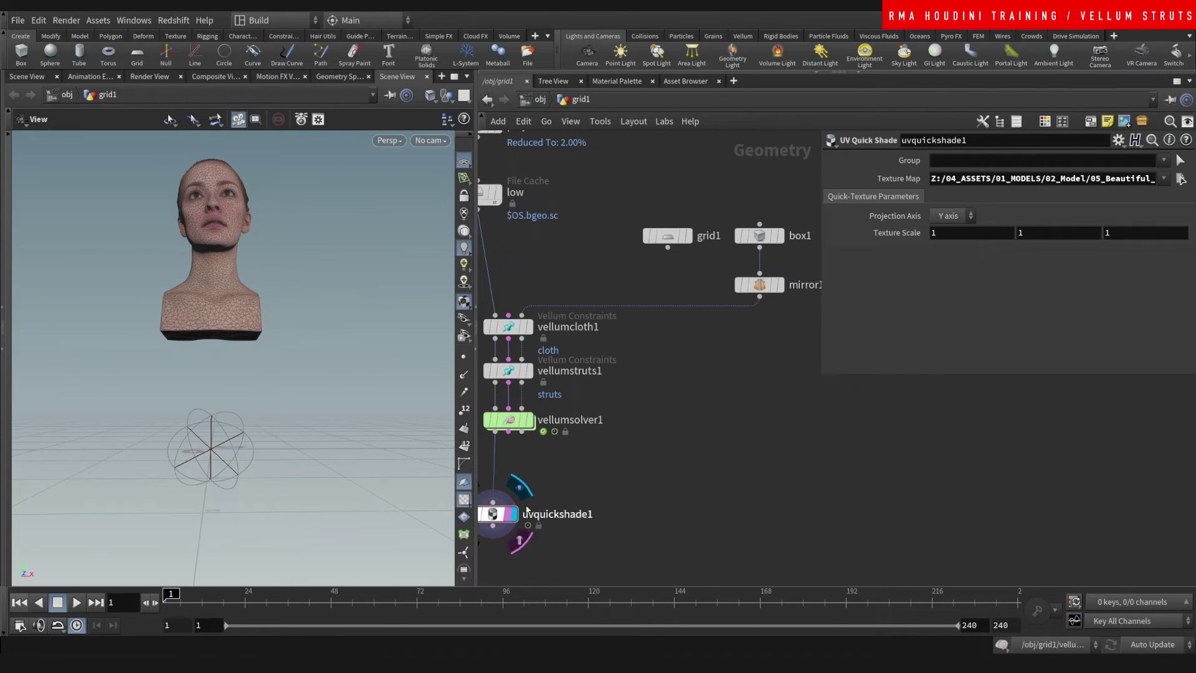
left_click(77, 601)
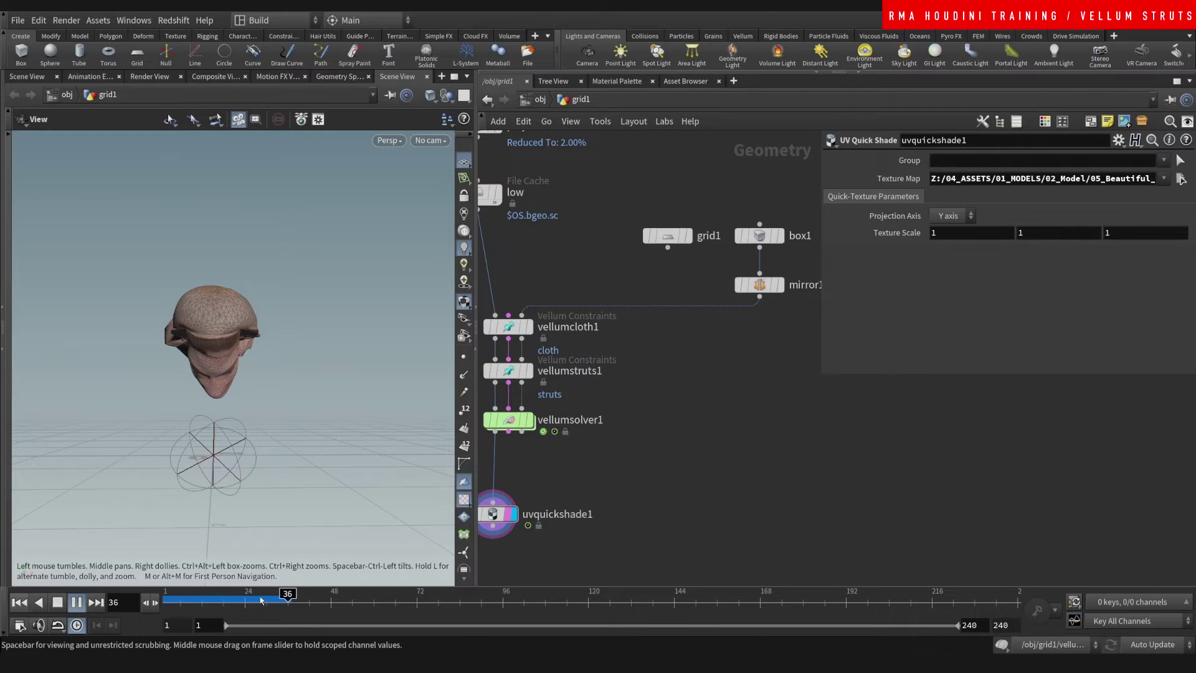
left_click_drag(254, 598, 165, 593)
Check vellumsolver1's settings, and show vellumcloth1's Stretch and Bend parameters in a taller parameter area.
left_click_drag(633, 408, 590, 422)
left_click(591, 422)
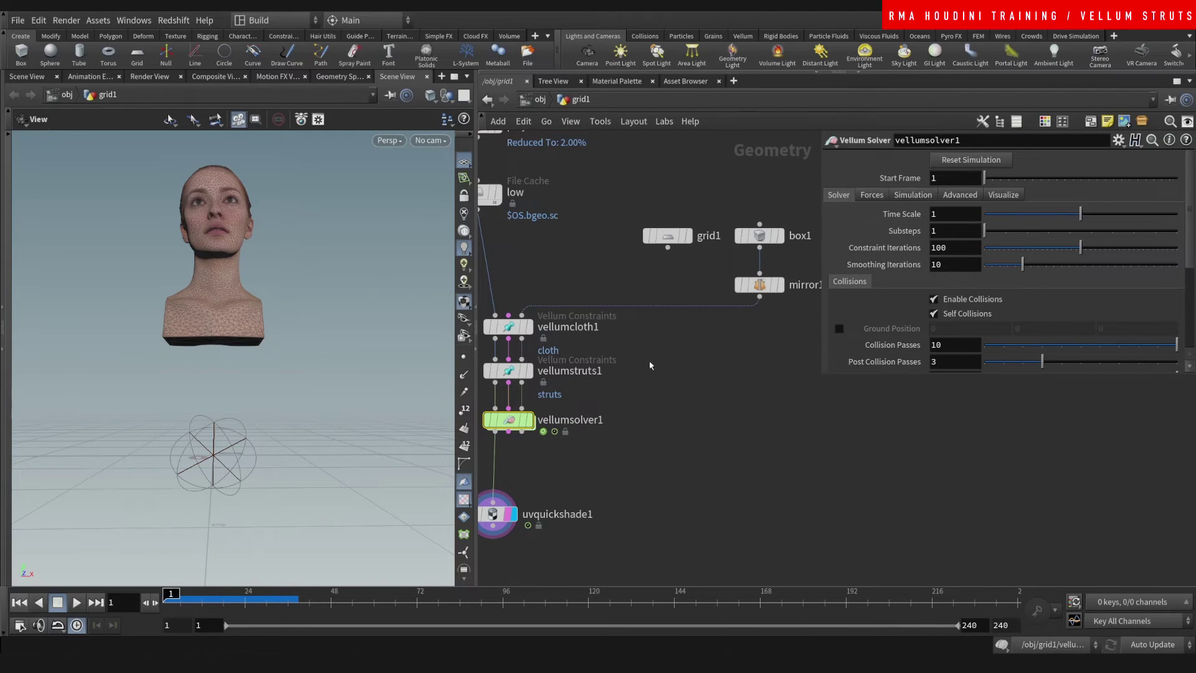
left_click(603, 397)
left_click(528, 328)
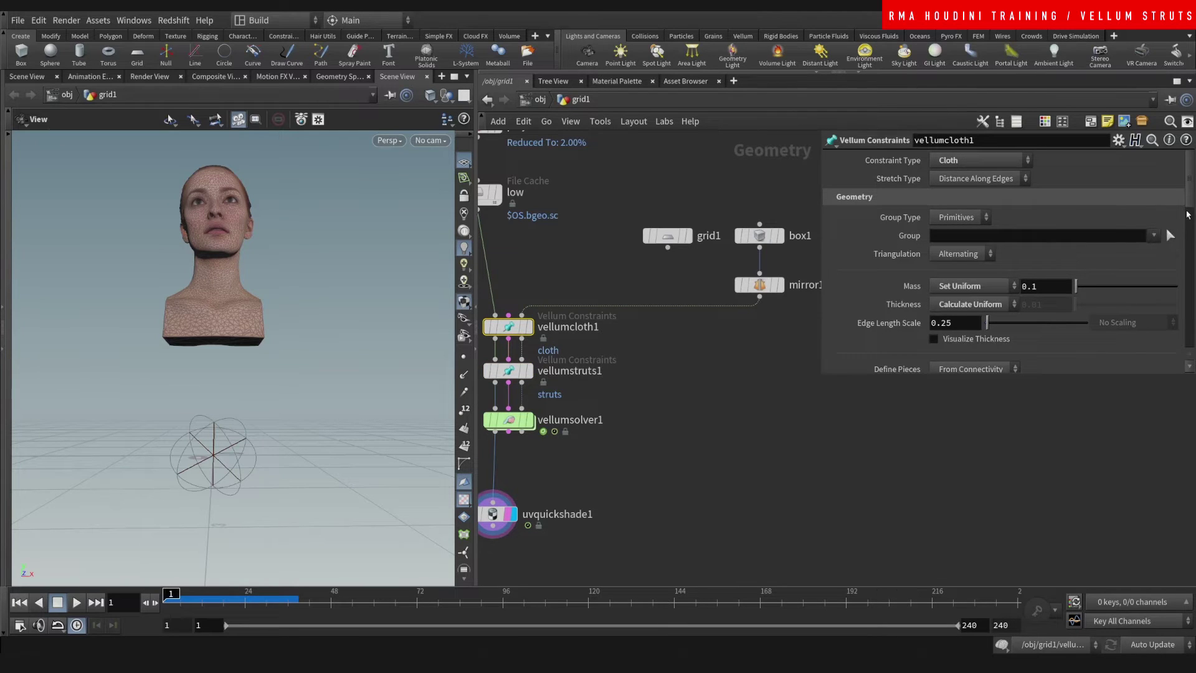
scroll(1191, 243, "down", 5)
scroll(1192, 237, "down", 1)
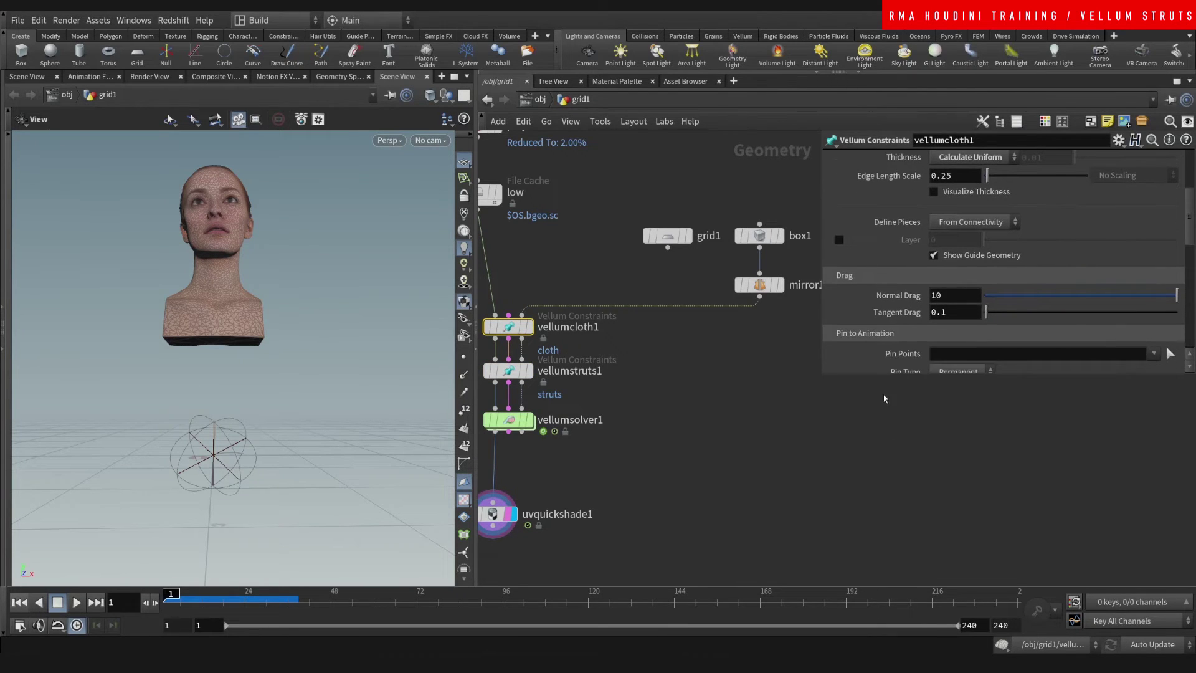
left_click_drag(884, 375, 962, 578)
scroll(1192, 372, "down", 7)
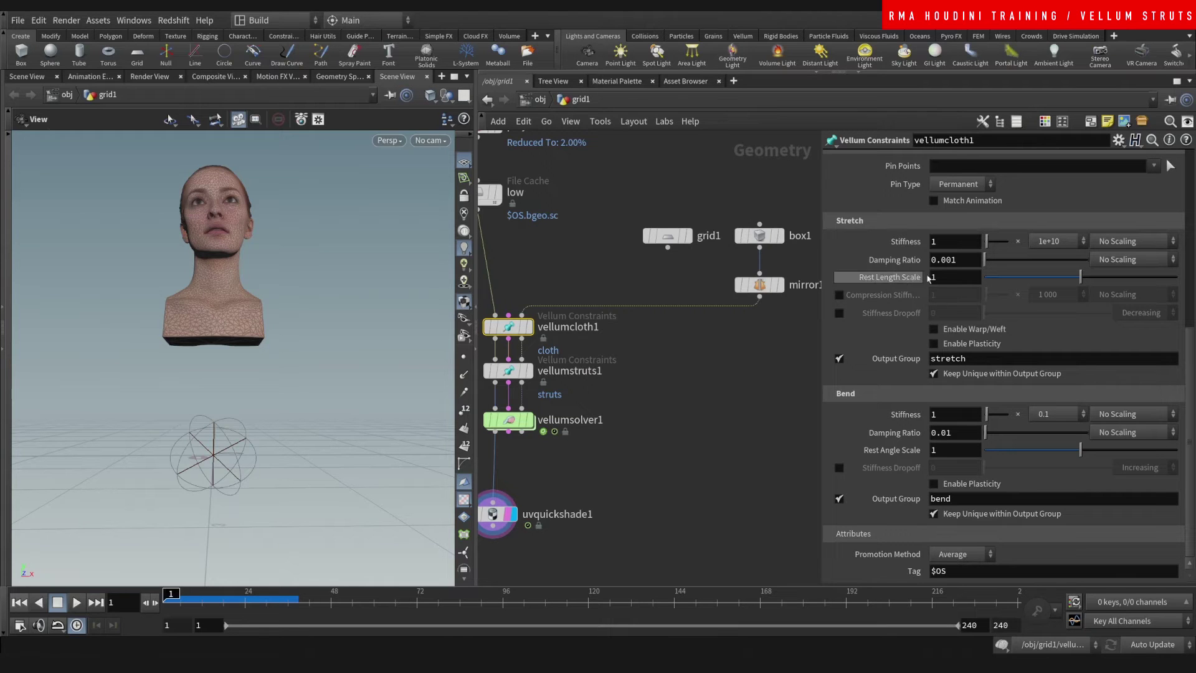
Set vellumcloth1's Stretch stiffness multiplier to 1, play the simulation and return to frame 1.
left_click(1078, 242)
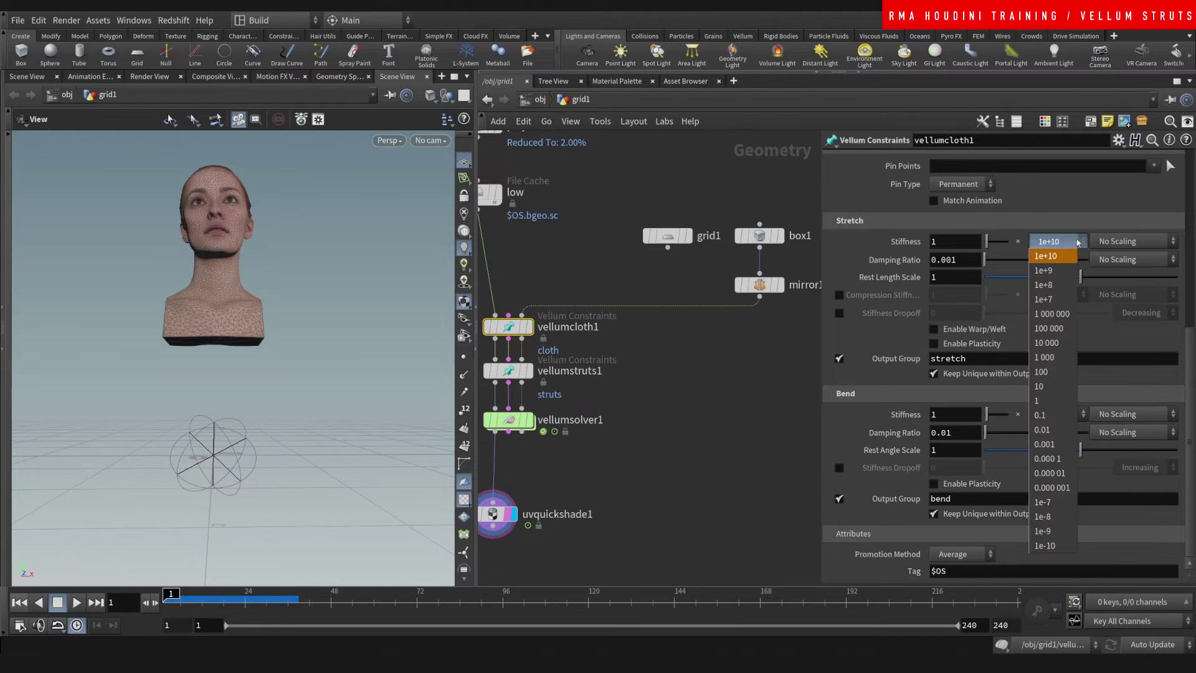
left_click(1055, 401)
left_click(77, 603)
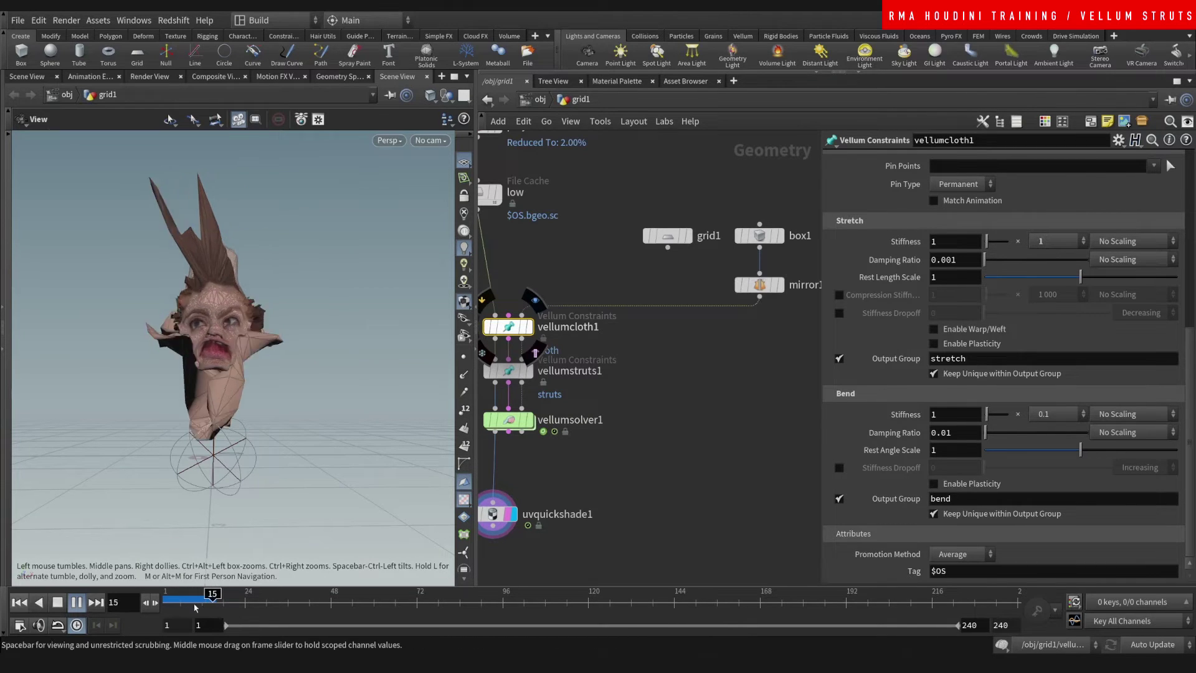
left_click(167, 598)
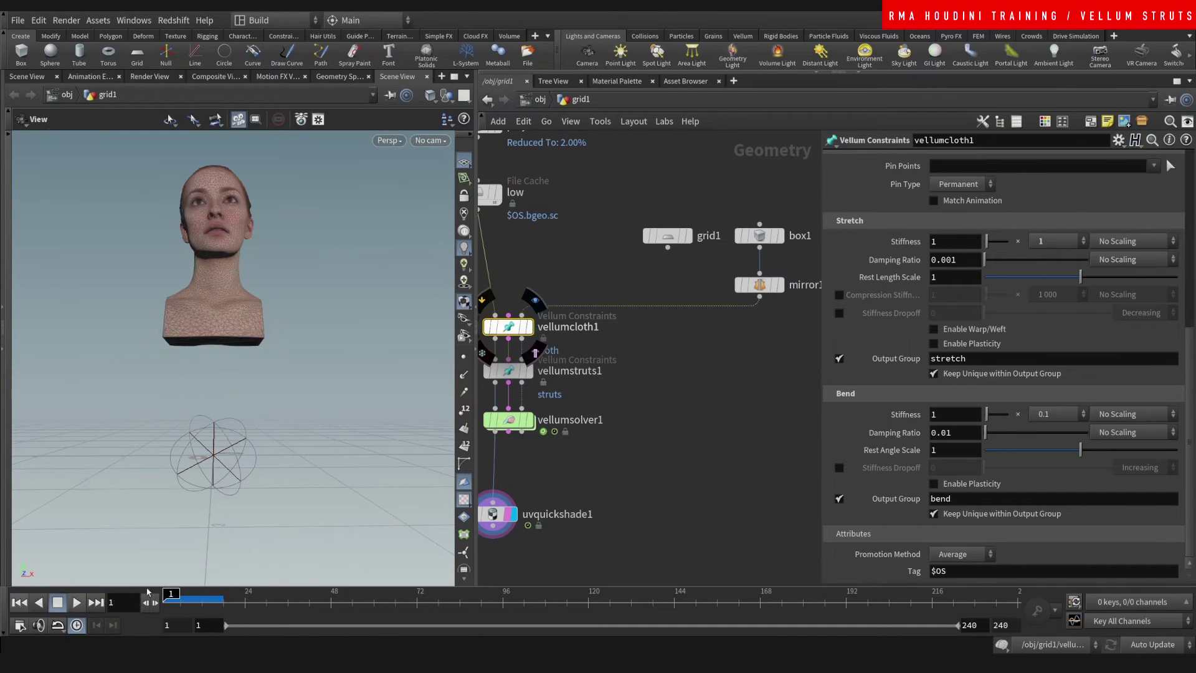
Set vellumcloth1's Stretch stiffness multiplier to 1 000 000, play the simulation with vellumsolver1 selected and return to frame 1.
left_click(1074, 244)
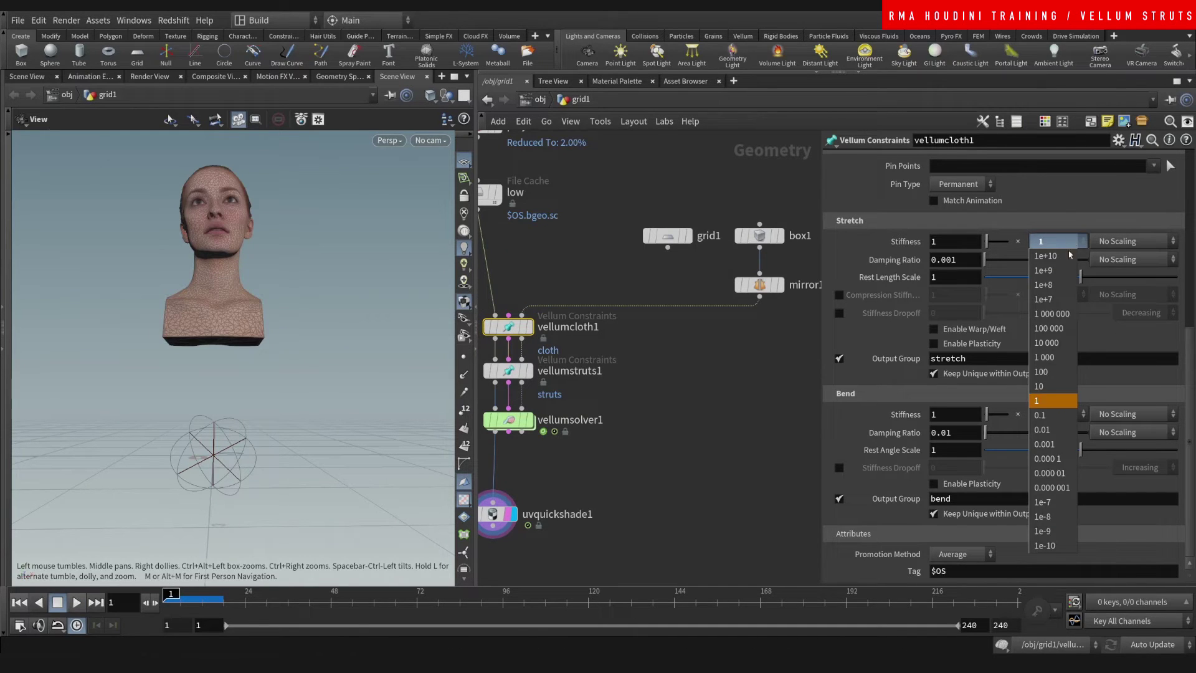
left_click(1064, 314)
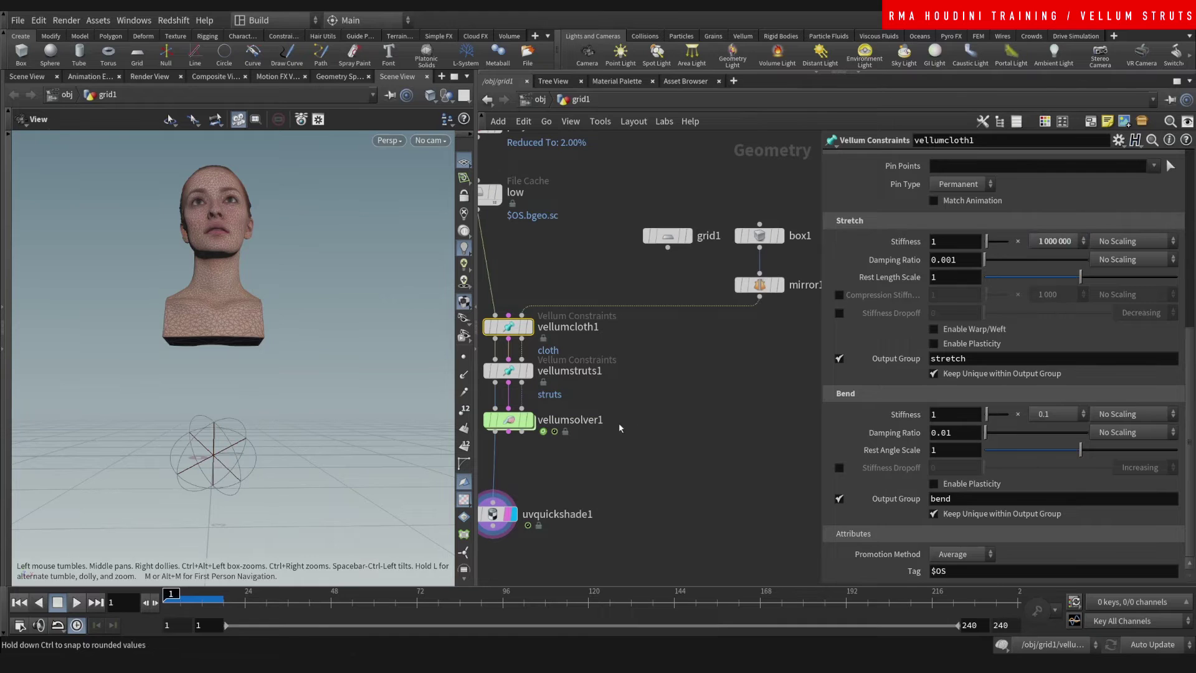
left_click(516, 421)
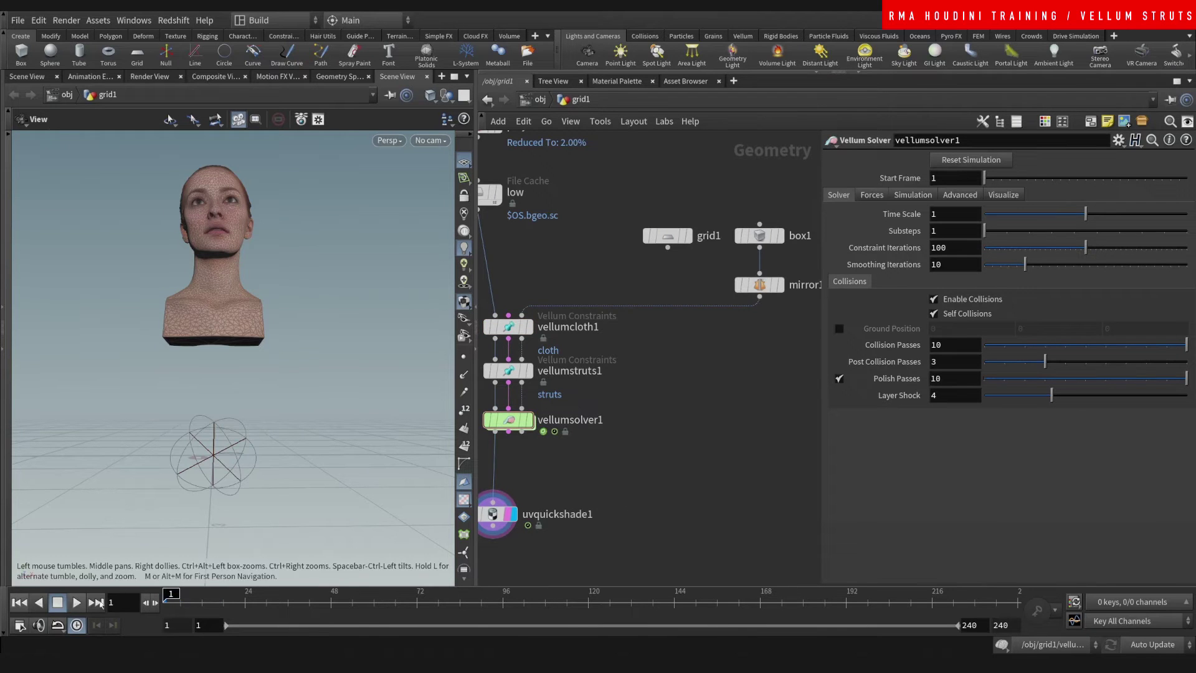
left_click(77, 602)
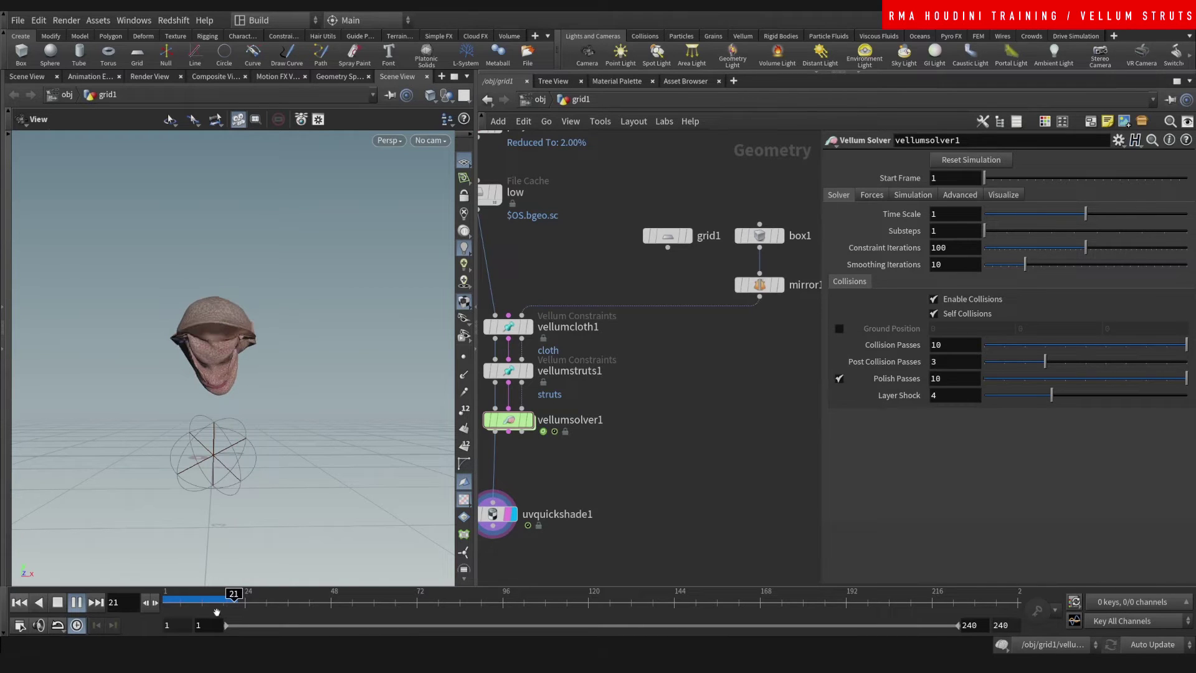
left_click(19, 602)
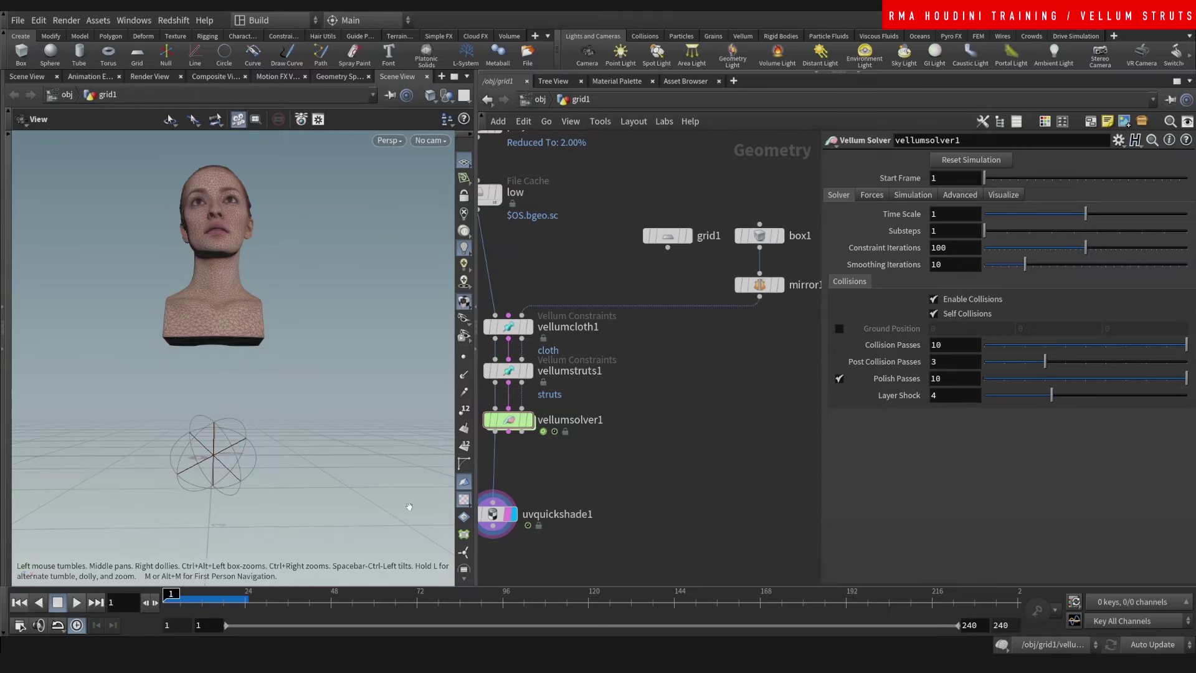
Set vellumcloth1's Stretch stiffness multiplier to 10 000, play the simulation and scrub back to frame 1.
left_click(508, 326)
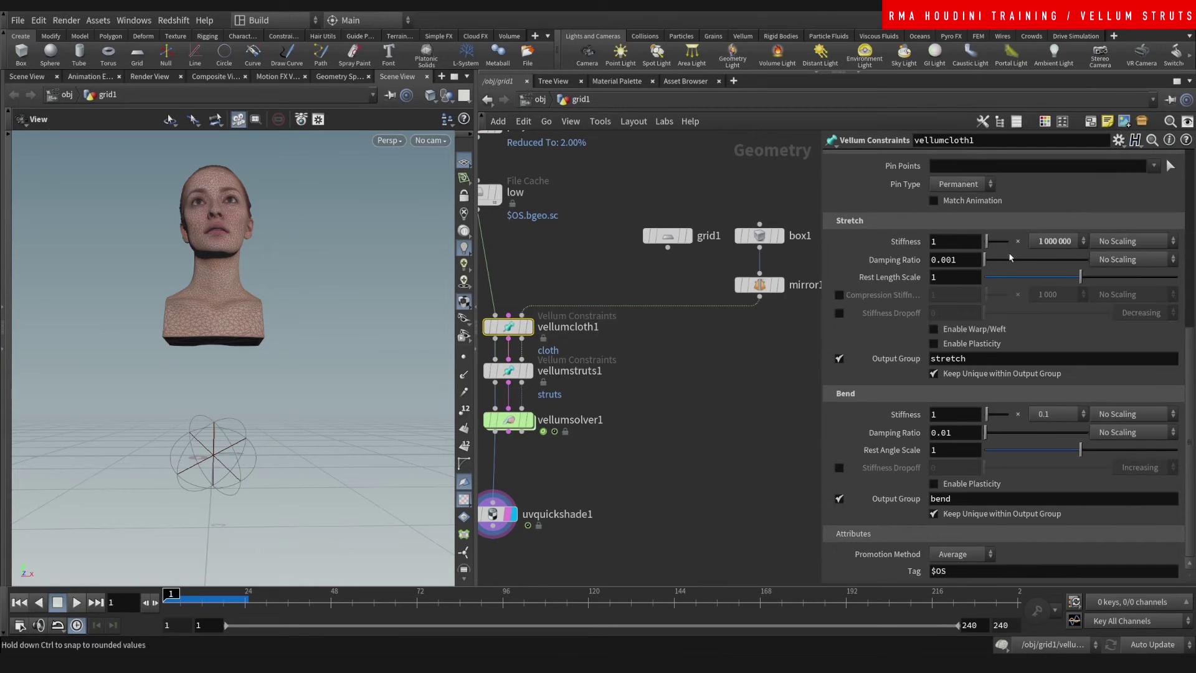
left_click(1069, 243)
left_click(1047, 344)
left_click(76, 604)
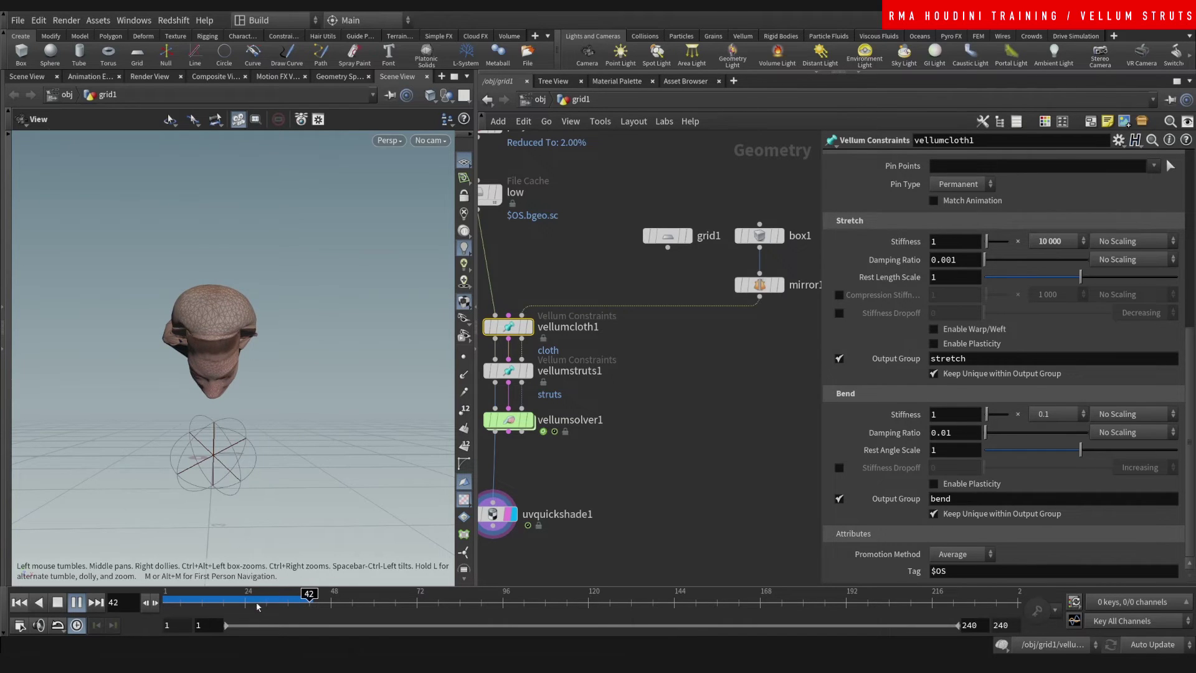
left_click_drag(224, 604, 163, 603)
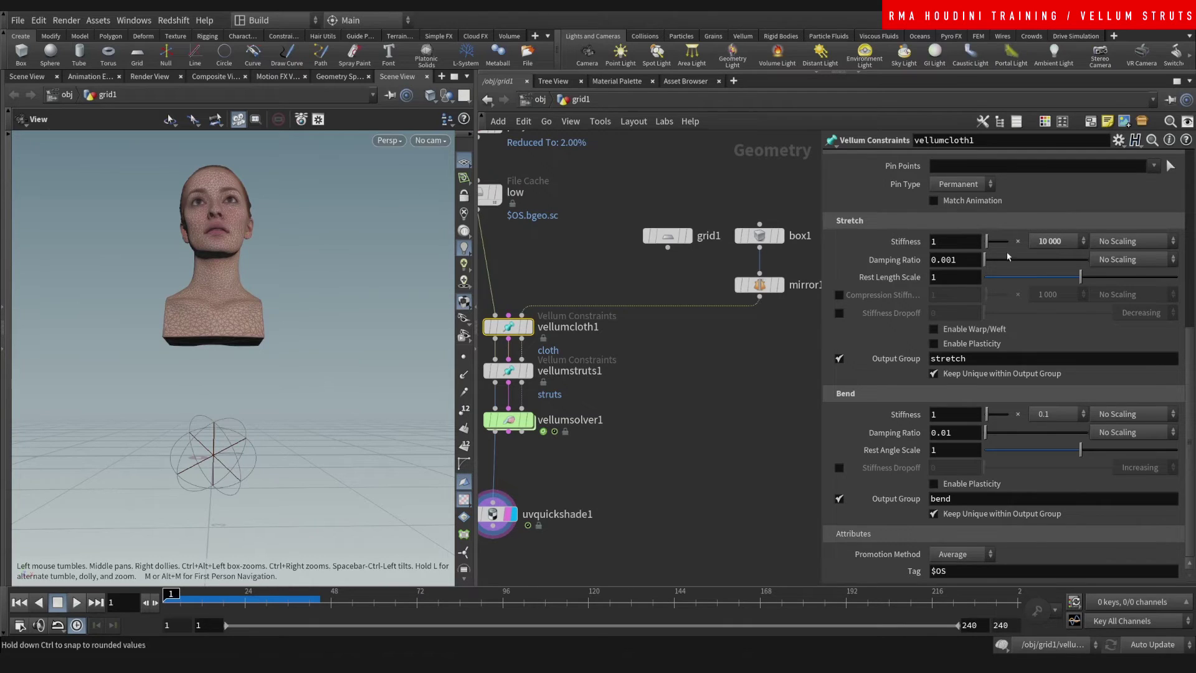
Set vellumcloth1's Stretch stiffness multiplier to 10 and play the simulation.
left_click(1055, 241)
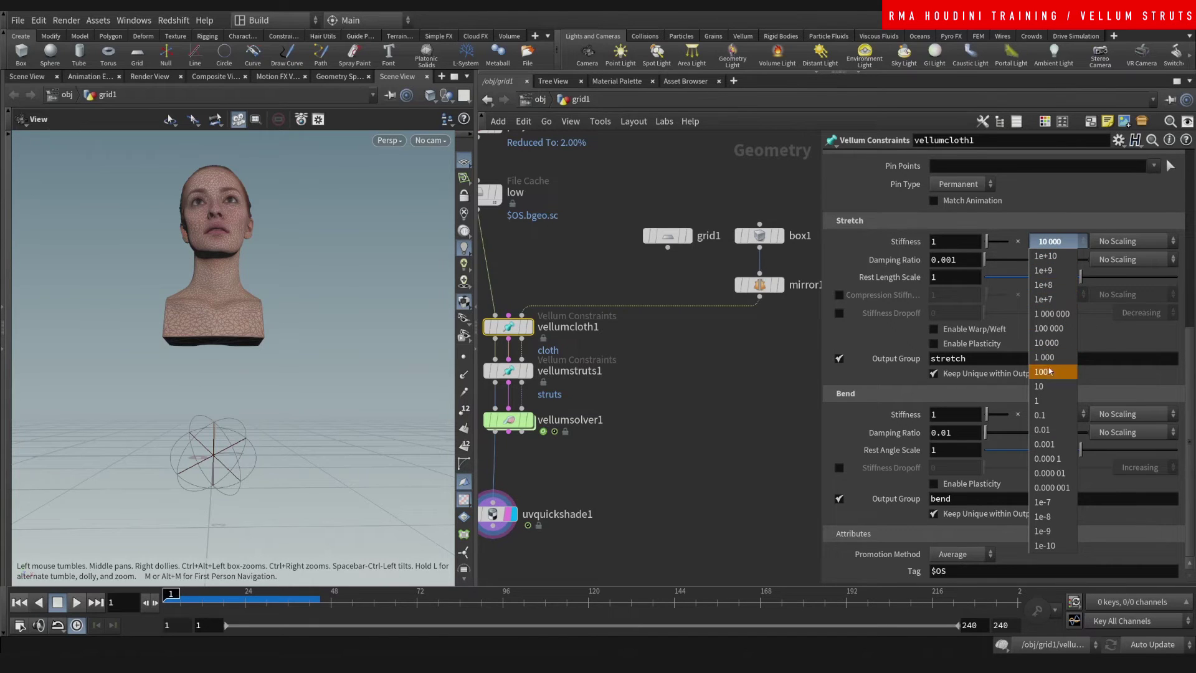
left_click(1040, 386)
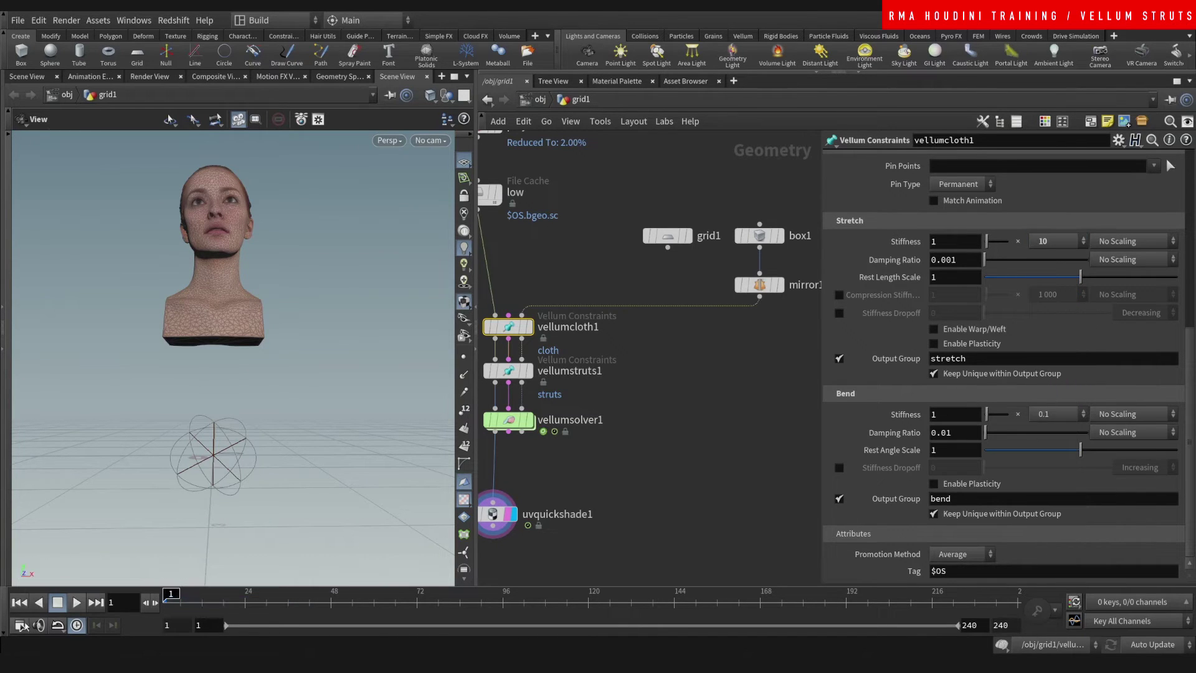
left_click(77, 603)
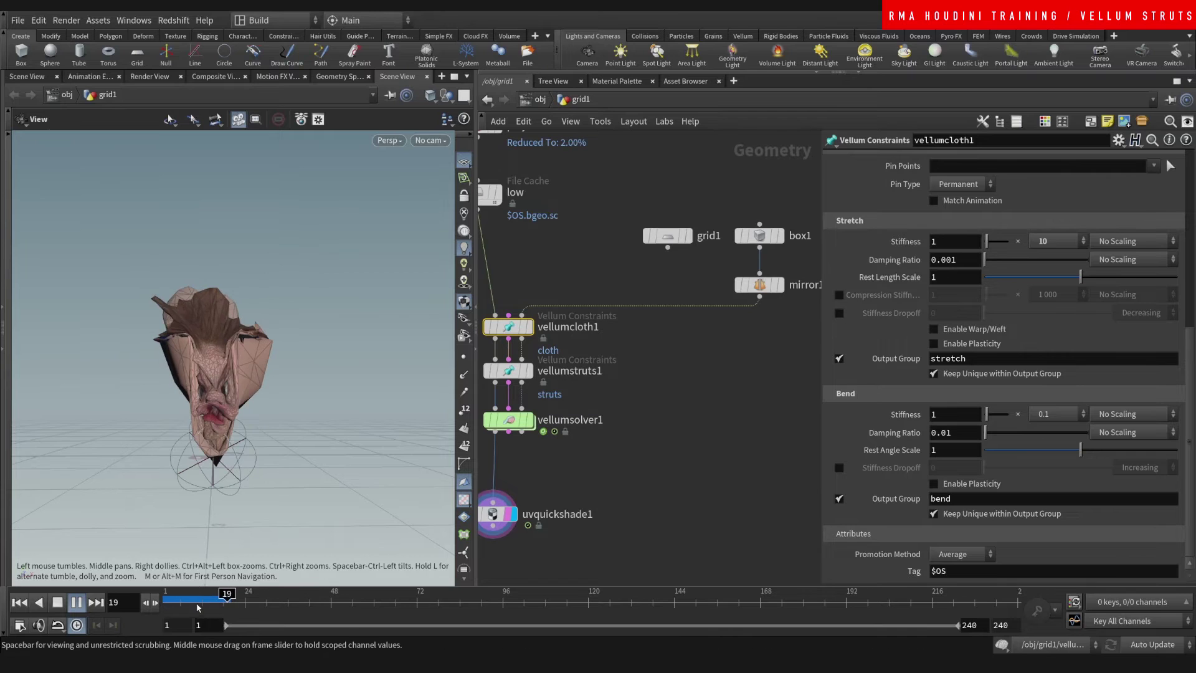
Set vellumsolver1's Substeps to 4 starting from frame 1, play the simulation and return to frame 1.
left_click(205, 594)
left_click(516, 421)
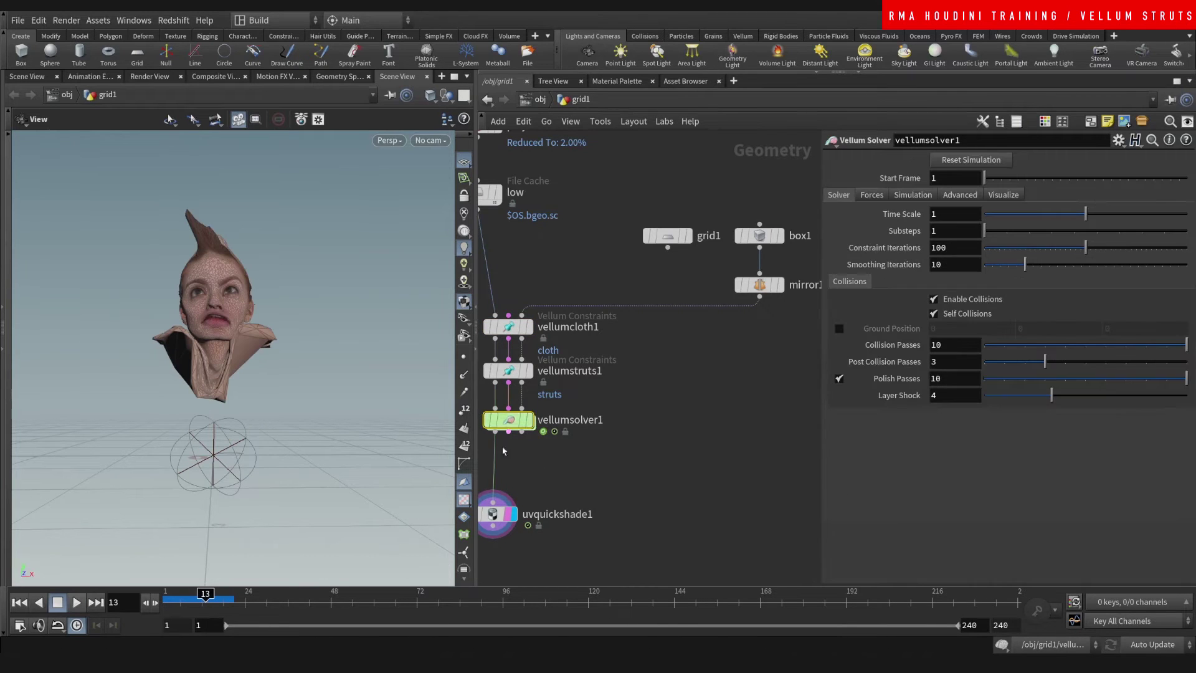
left_click(165, 599)
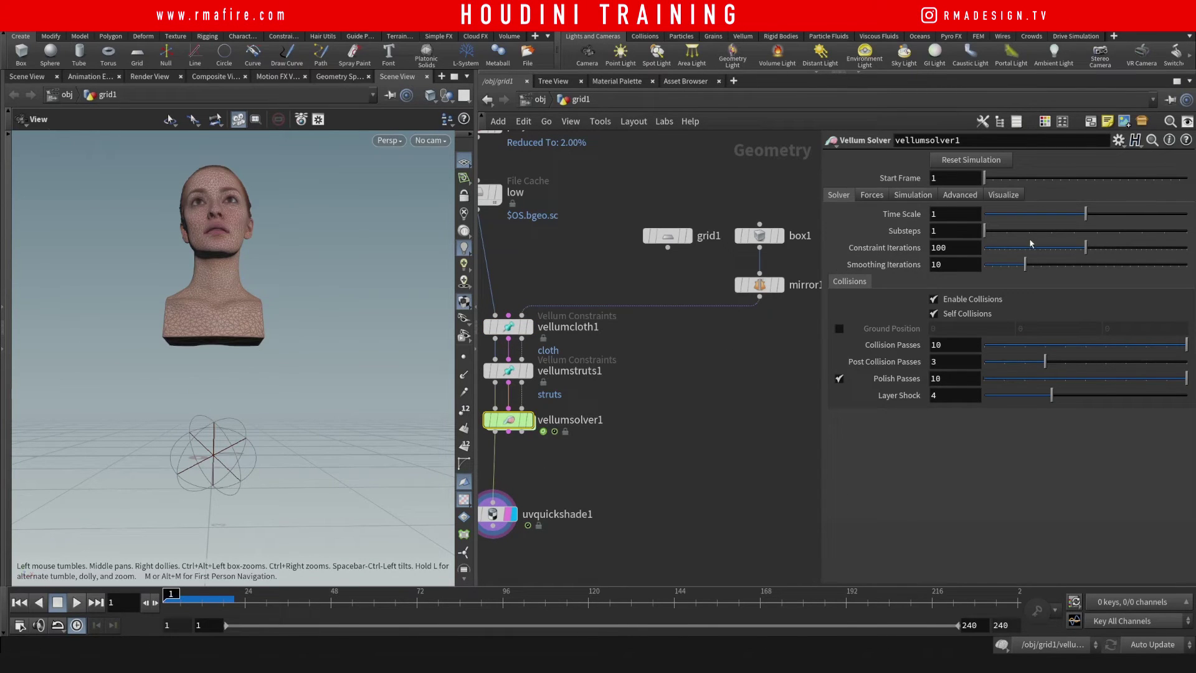
left_click(1051, 231)
key("Up")
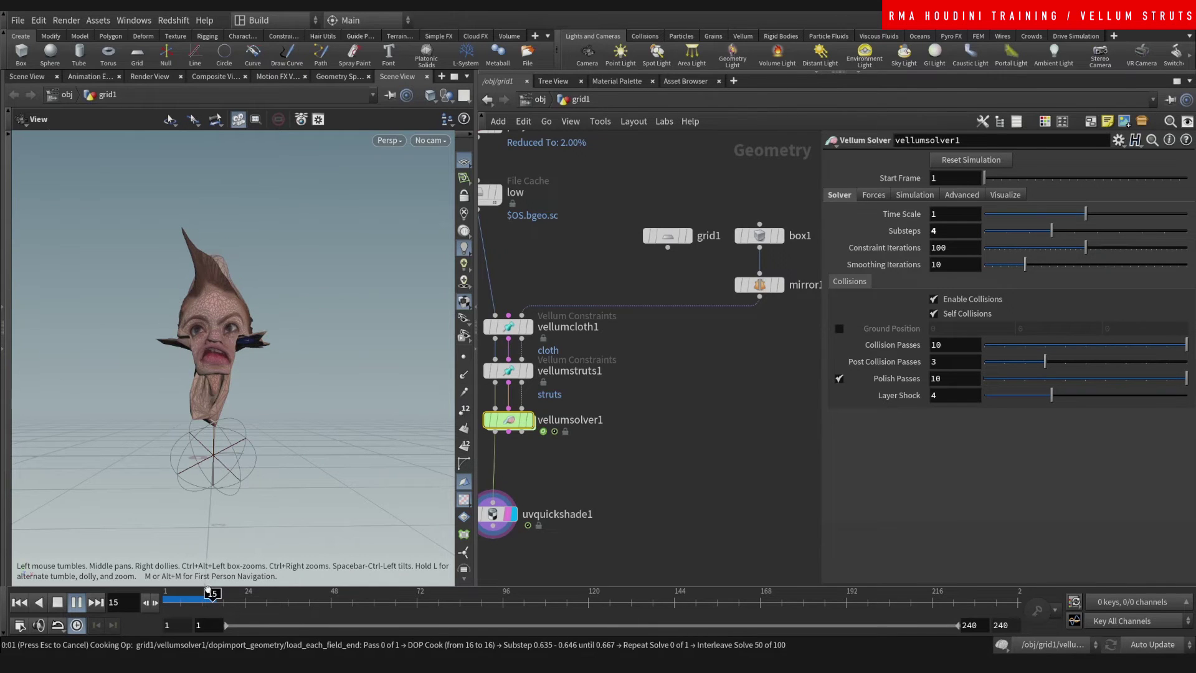
mouse_move(180, 605)
left_mouse_down()
mouse_move(205, 601)
mouse_move(168, 602)
left_mouse_up()
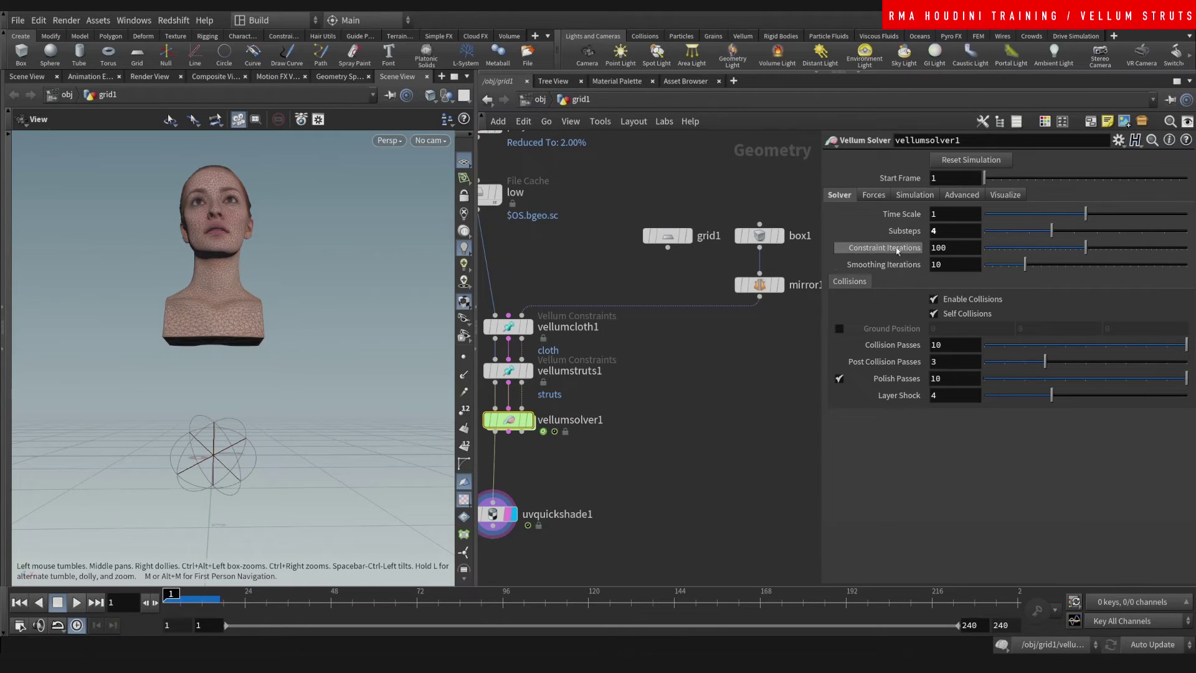
Set vellumsolver1's Substeps to 6, play the simulation and return to frame 1.
left_click(1096, 231)
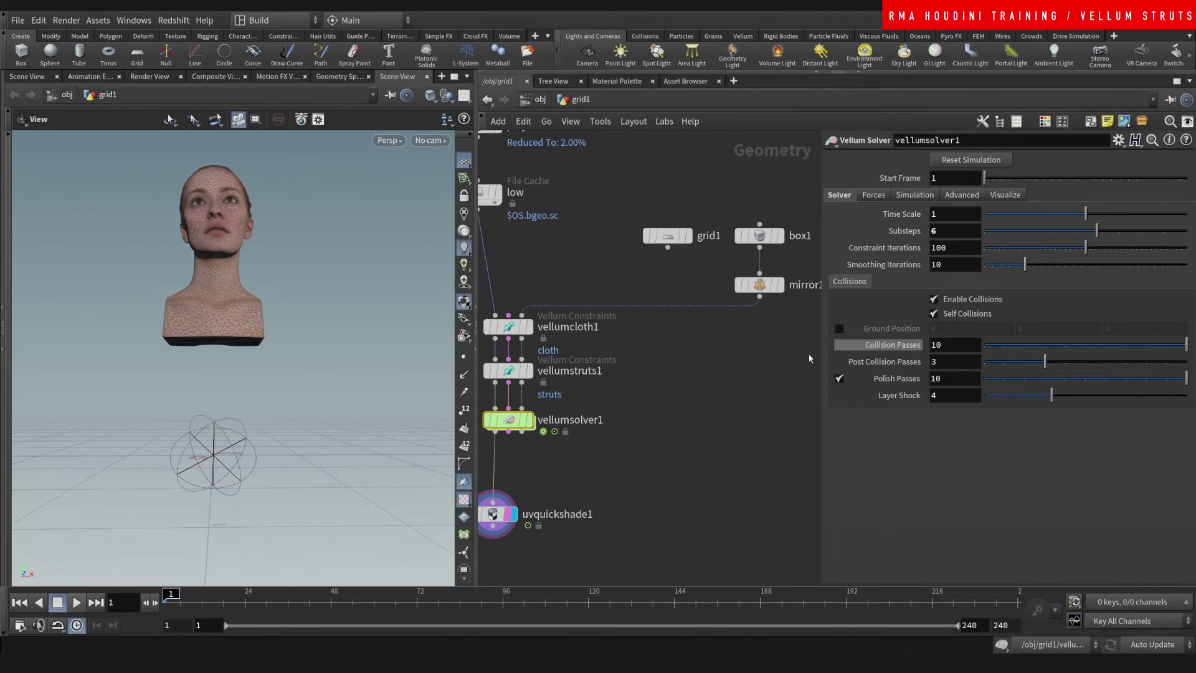
left_click(77, 600)
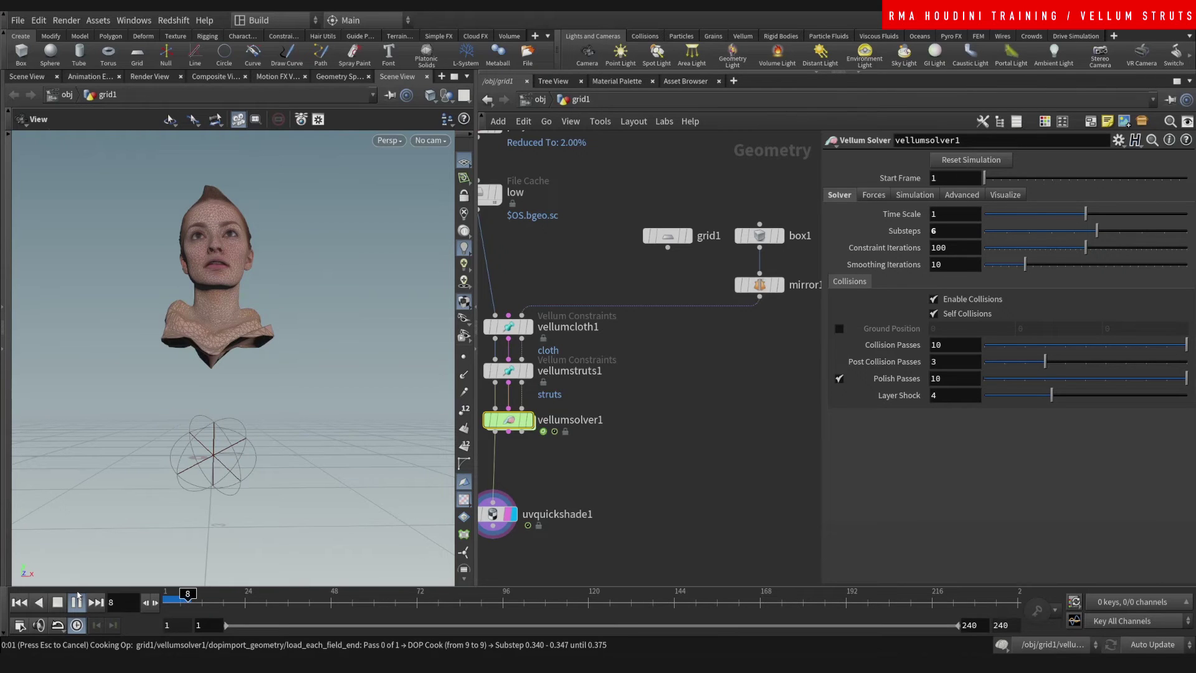
left_click(76, 601)
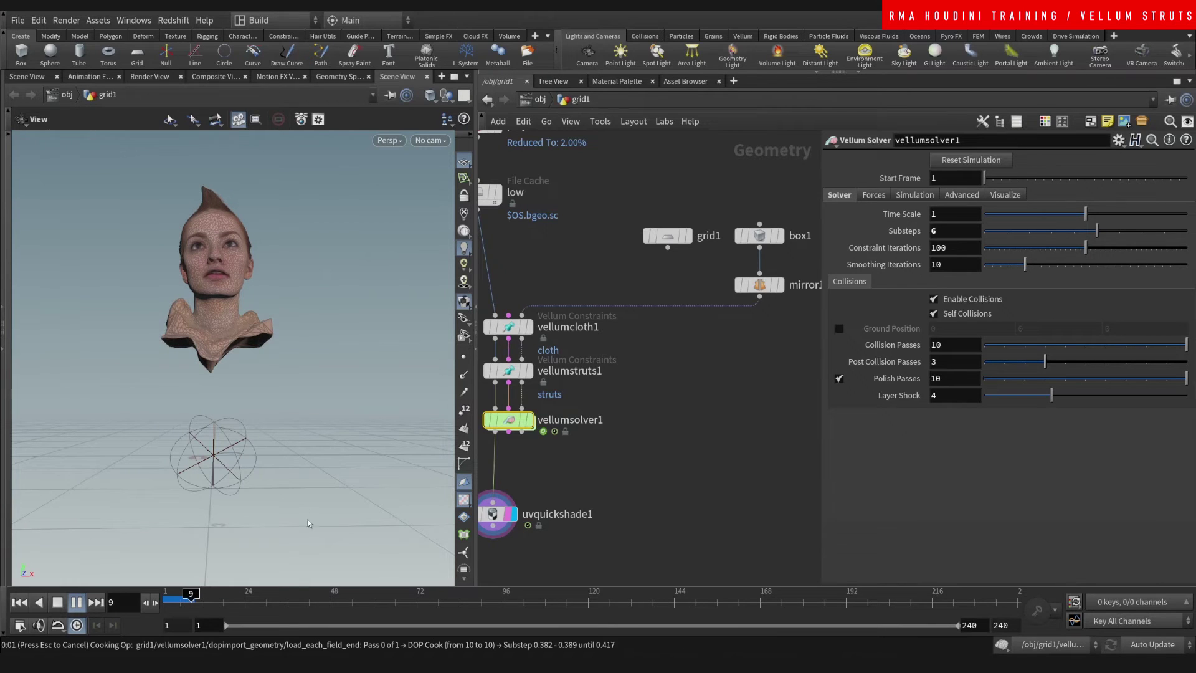
left_click(153, 593)
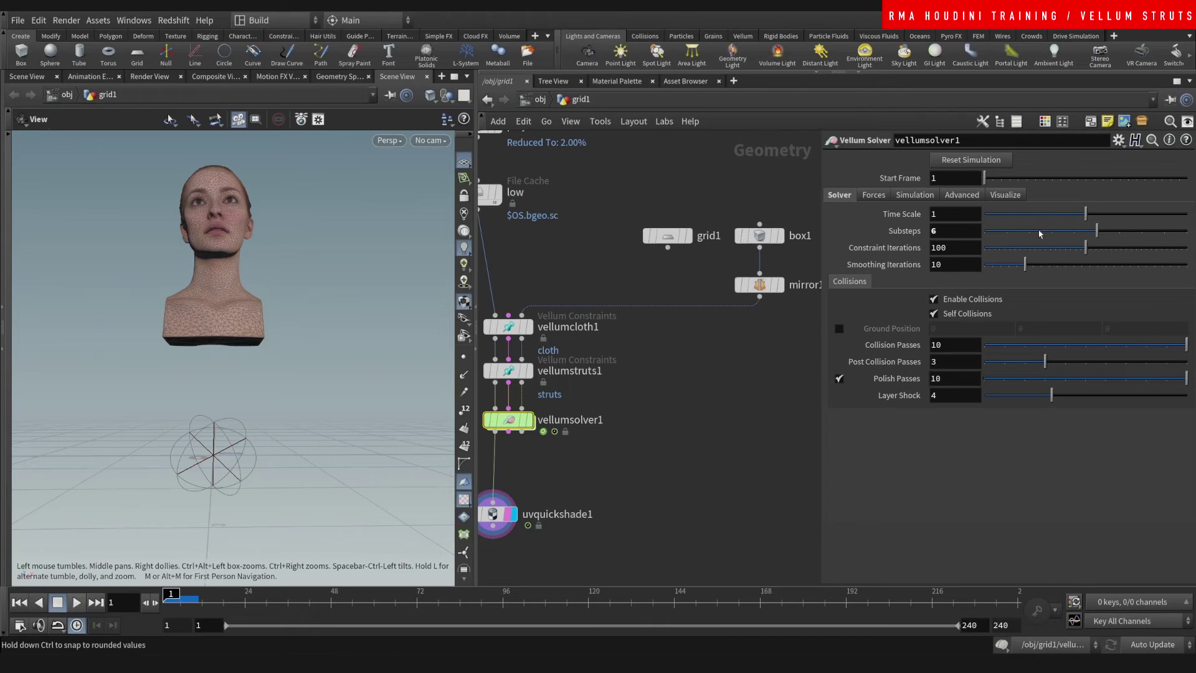
Lower vellumsolver1's Substeps and set vellumcloth1's Stretch stiffness multiplier to 100 000.
left_click(1028, 231)
left_click(510, 327)
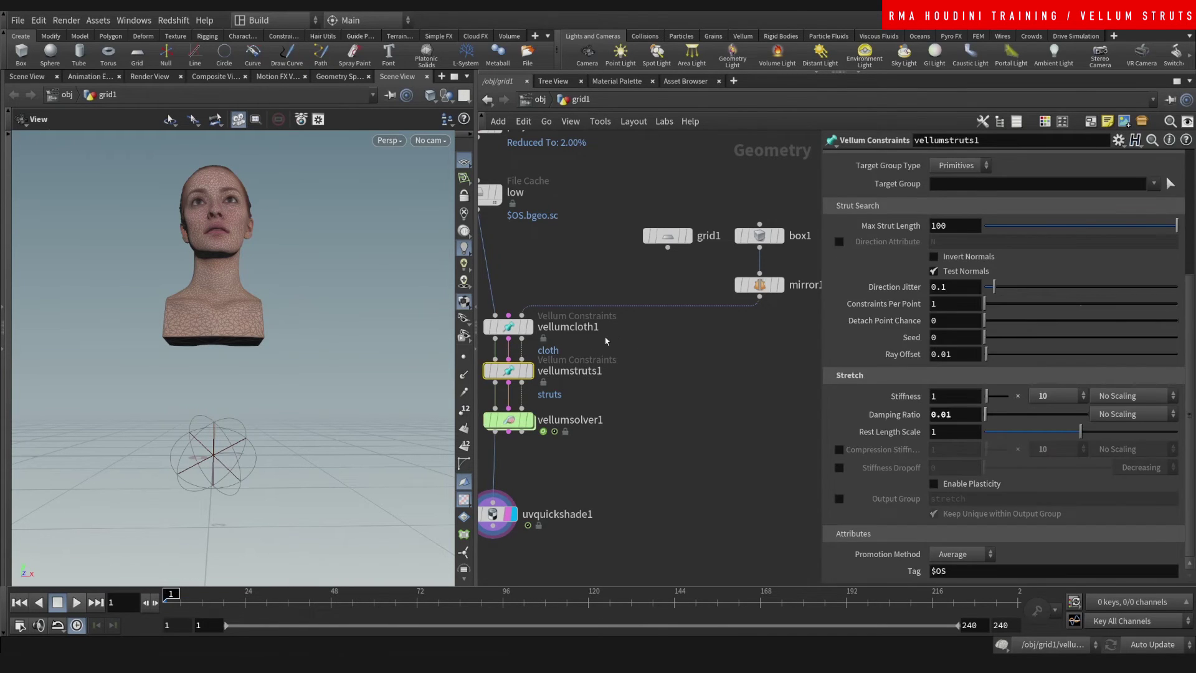
scroll(1084, 246, "down", 5)
left_click(1084, 247)
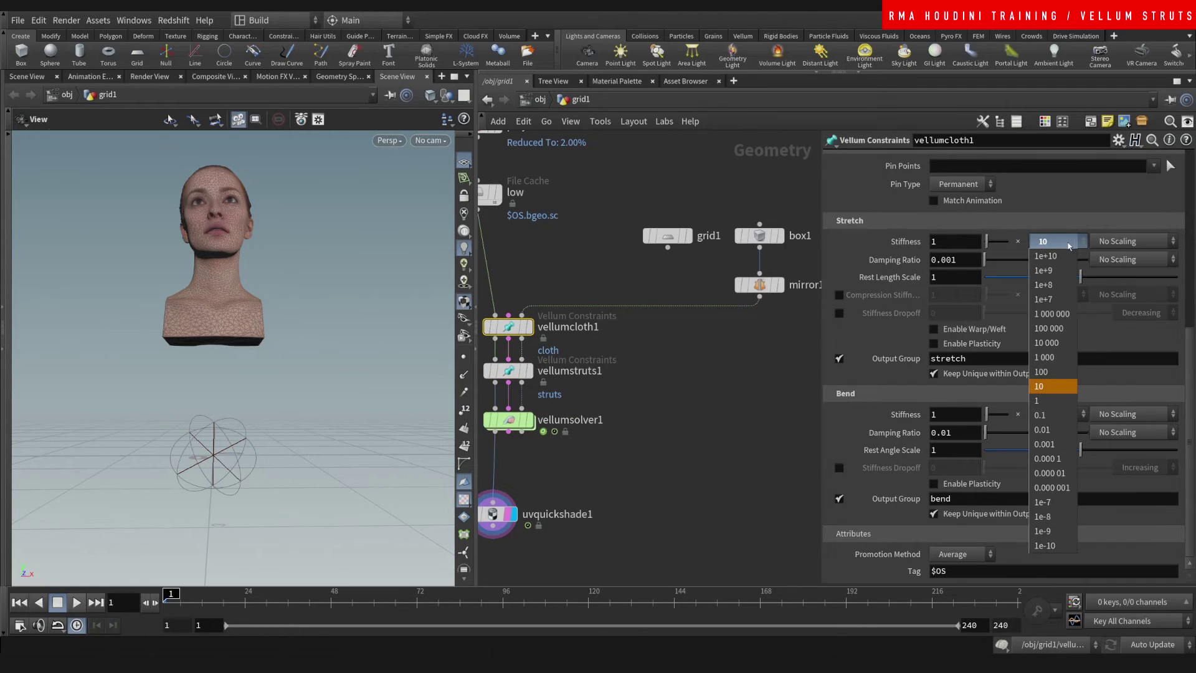
left_click(1052, 323)
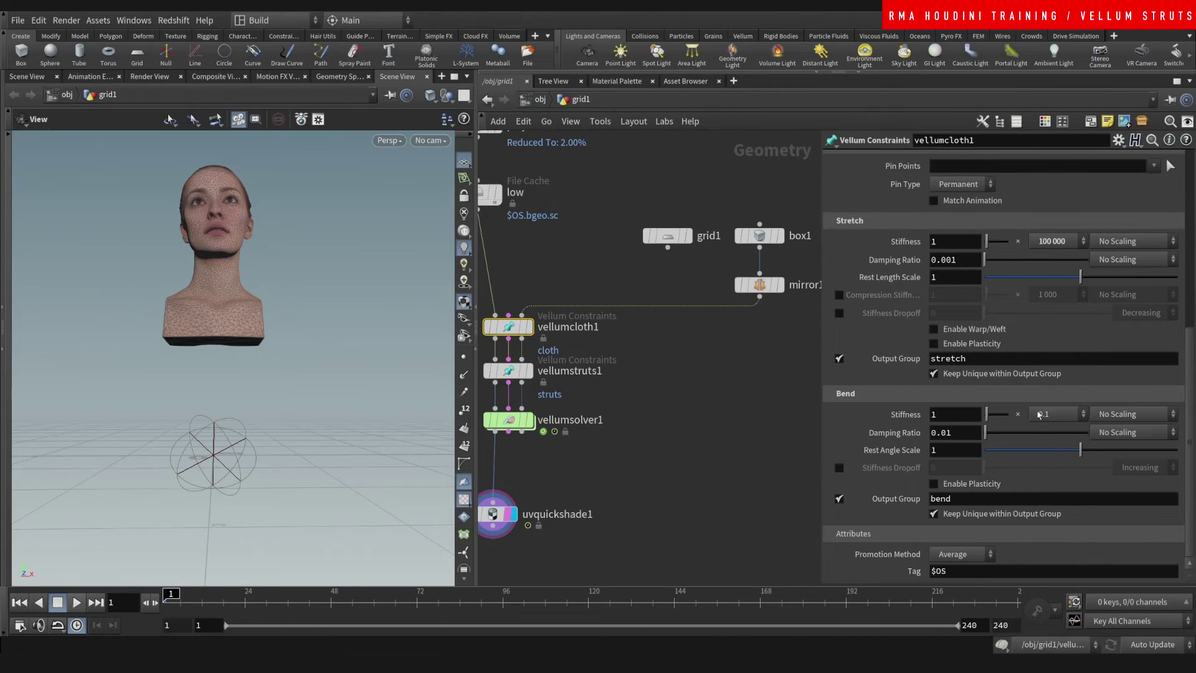
Set vellumcloth1's Bend stiffness multiplier to 0.000 1, play the simulation, review the deformed head and scrub back to frame 1.
left_click(1041, 414)
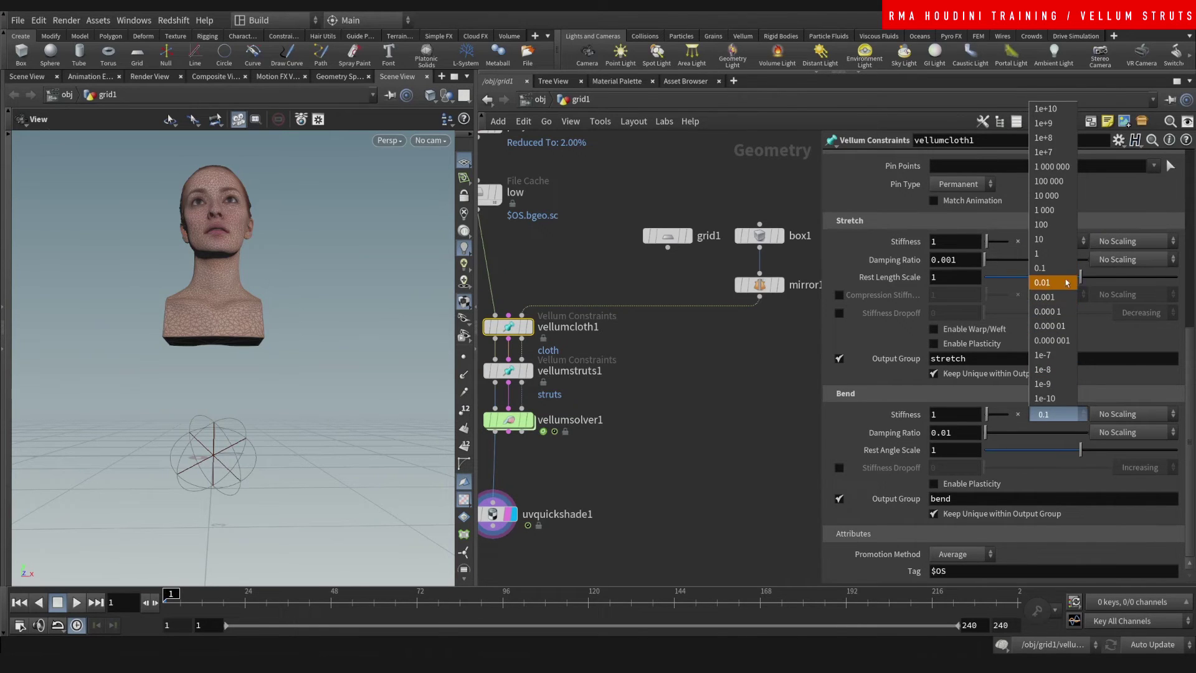
left_click(1043, 415)
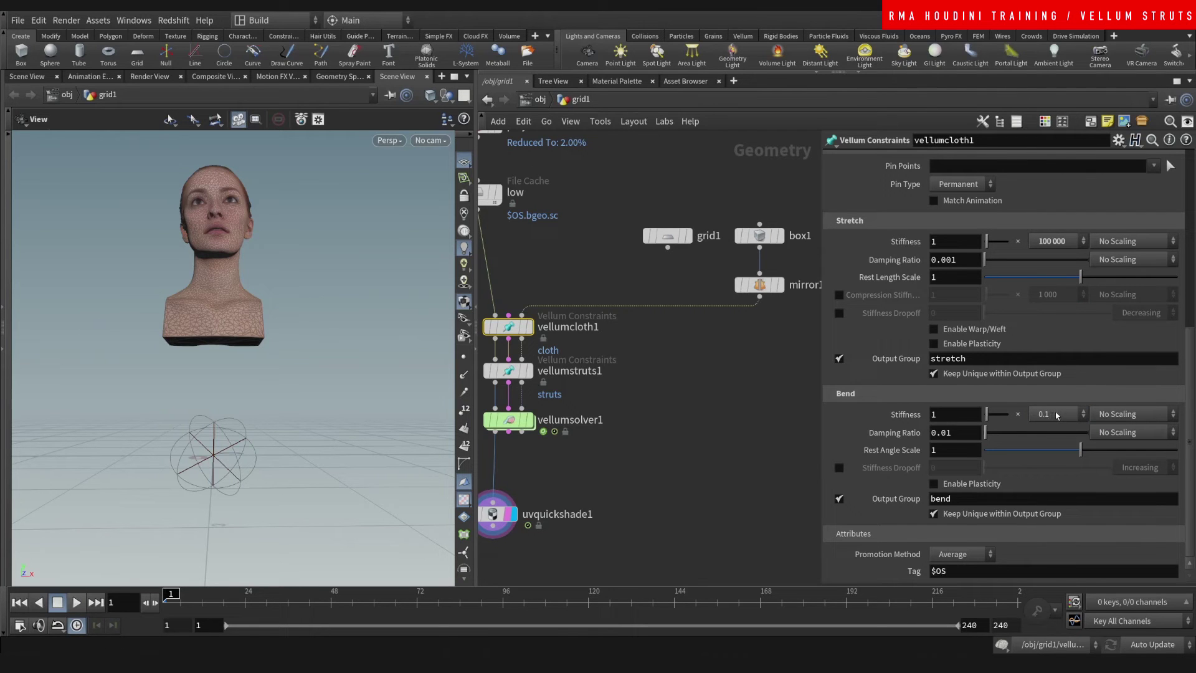
left_click(1057, 415)
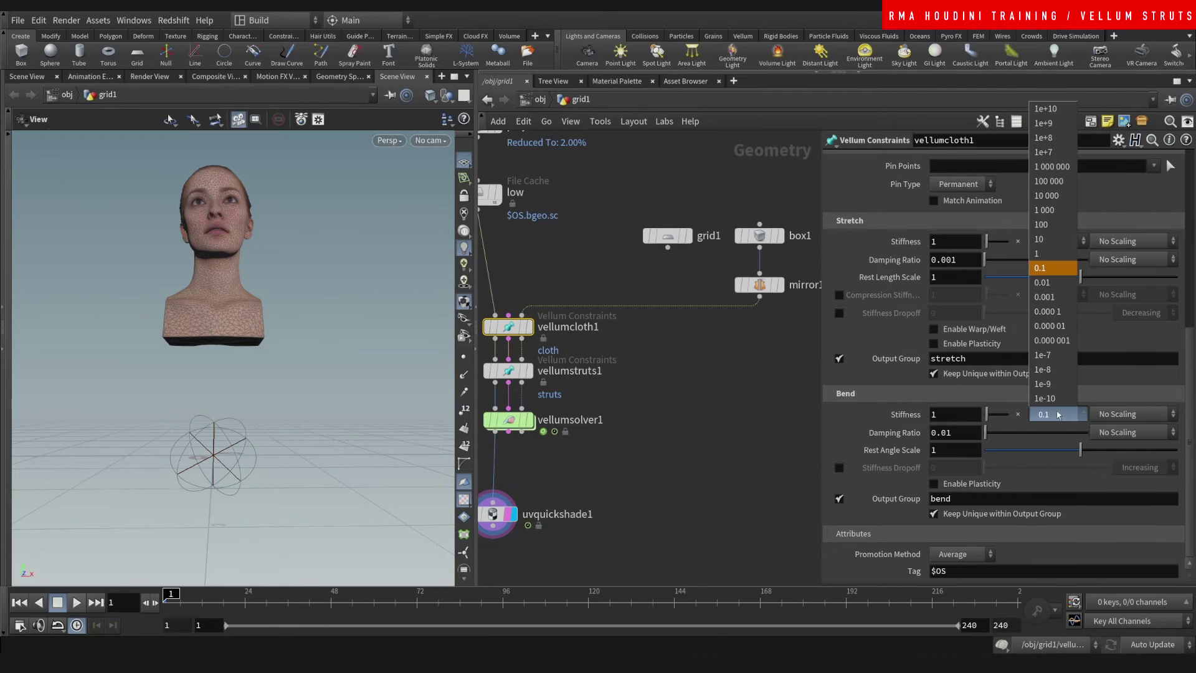
left_click(1061, 311)
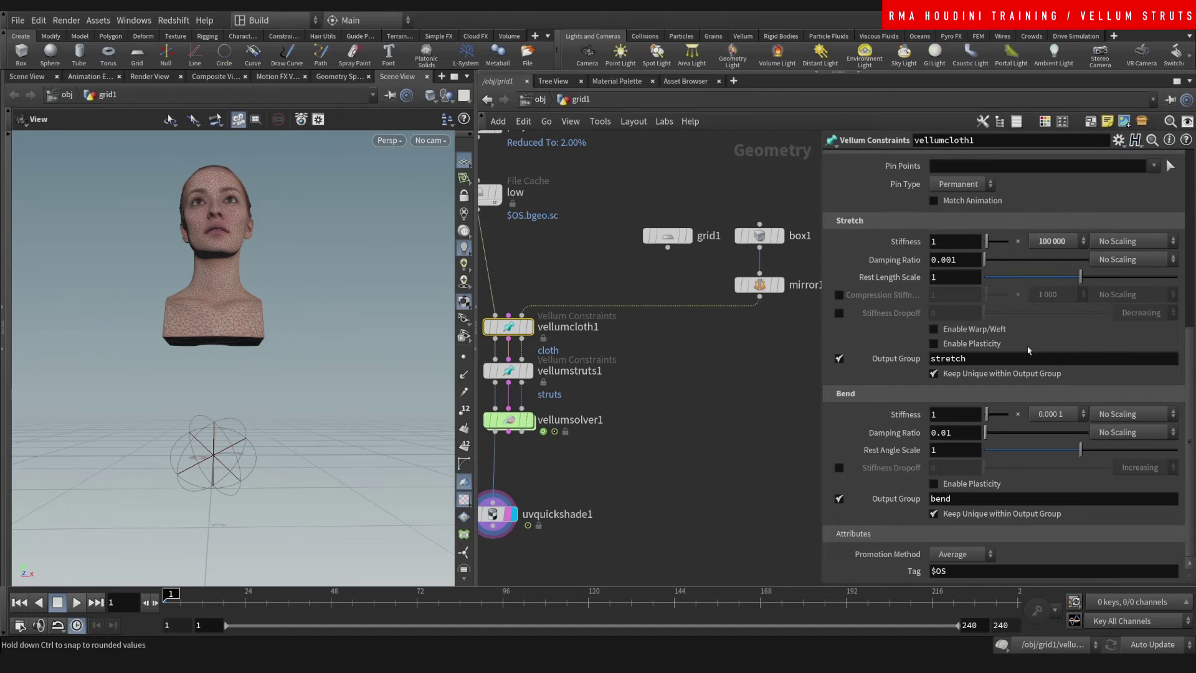
left_click(77, 602)
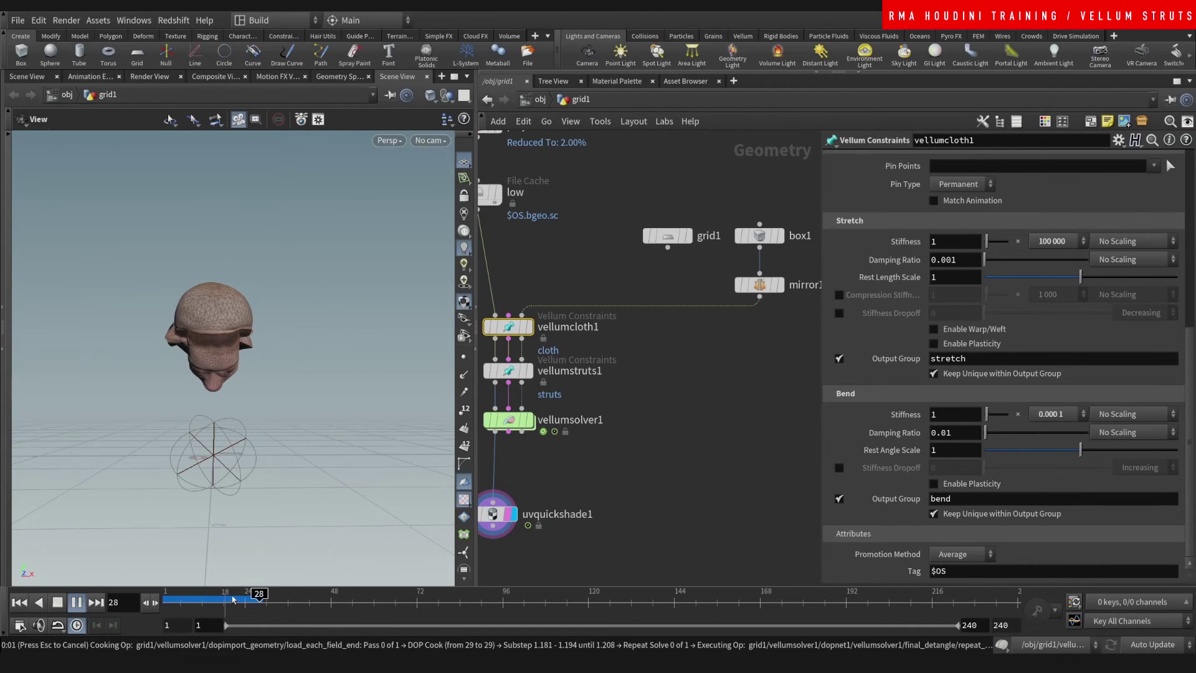
left_click_drag(231, 600, 198, 601)
left_click_drag(218, 335, 342, 352)
left_click_drag(199, 599, 227, 602)
left_click_drag(212, 378, 235, 346)
left_click_drag(229, 600, 165, 602)
Set vellumcloth1's Bend stiffness multiplier to 1e-7 and Stretch stiffness multiplier to 1 000, then simulate past frame 60 and scrub to frame 28.
left_click(1049, 415)
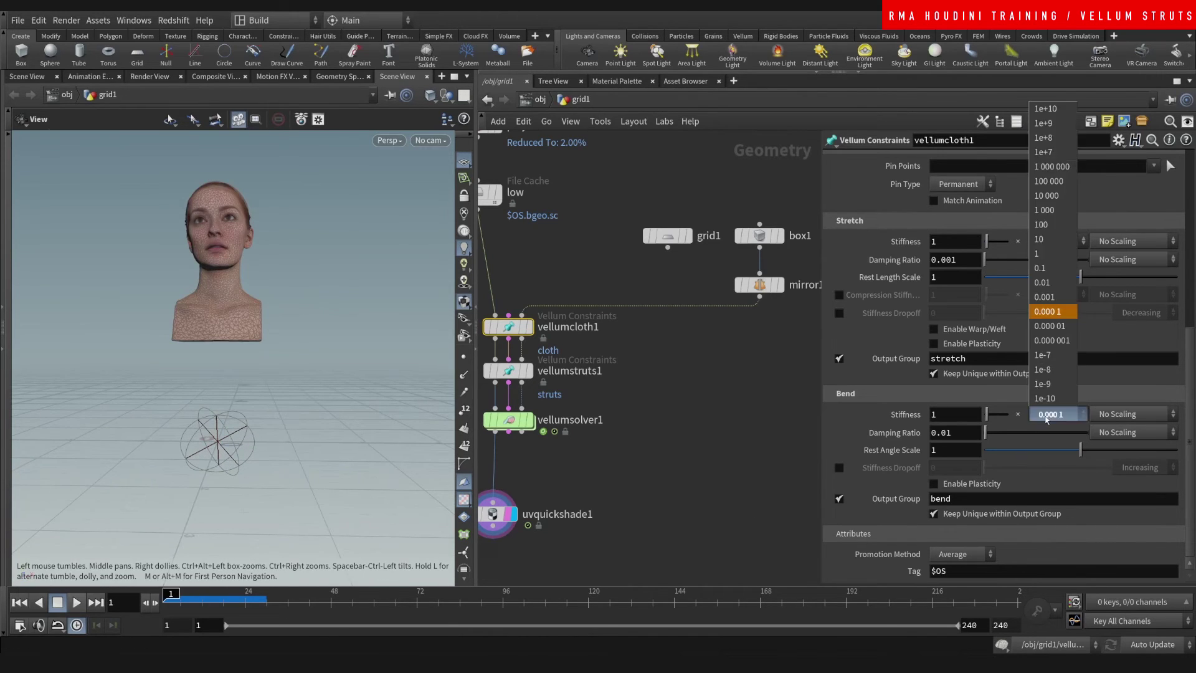
left_click(1057, 355)
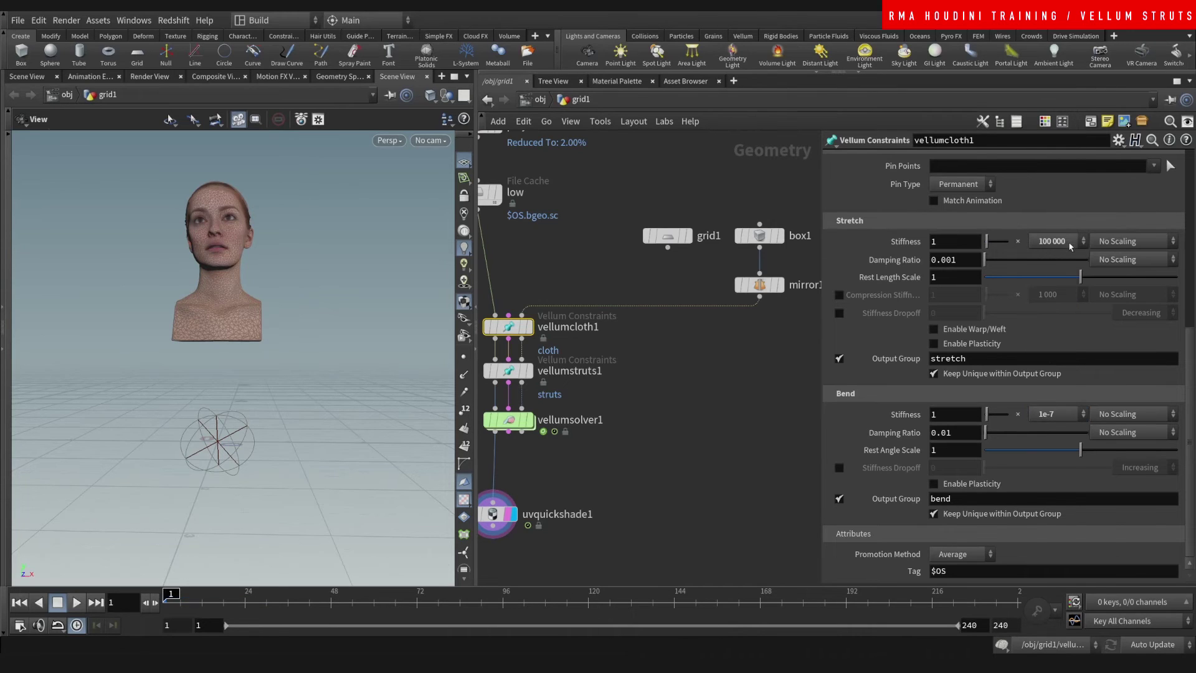
left_click(1052, 241)
left_click(1047, 356)
left_click(77, 602)
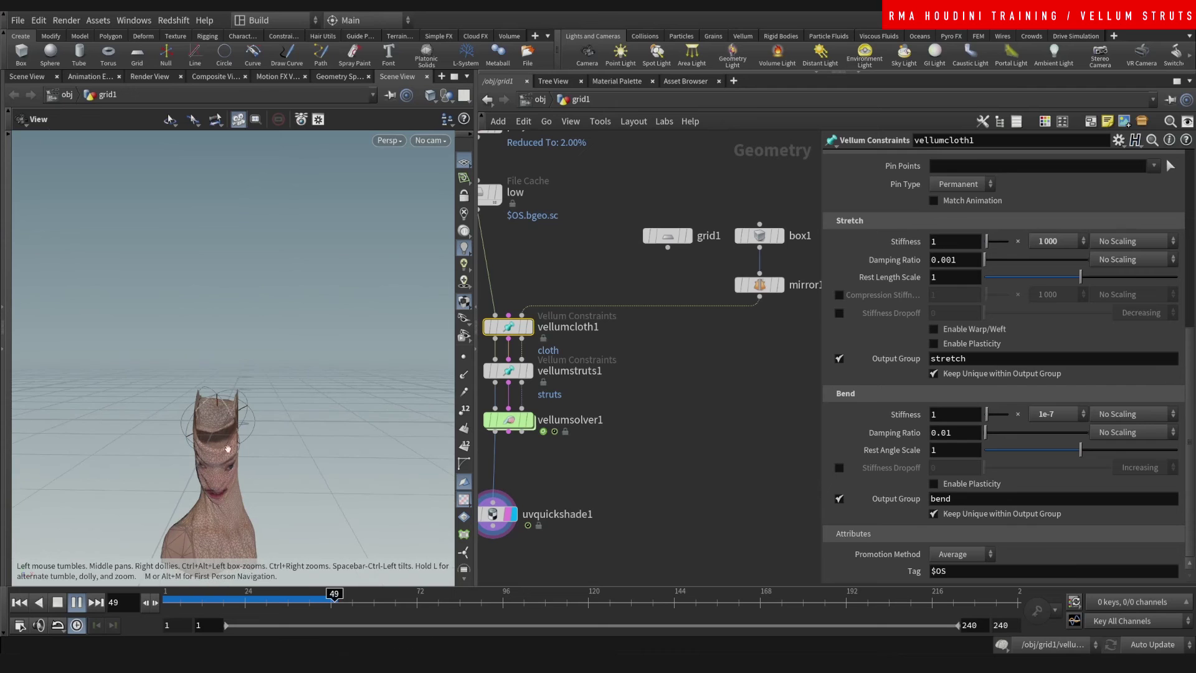
left_click_drag(224, 249, 252, 211)
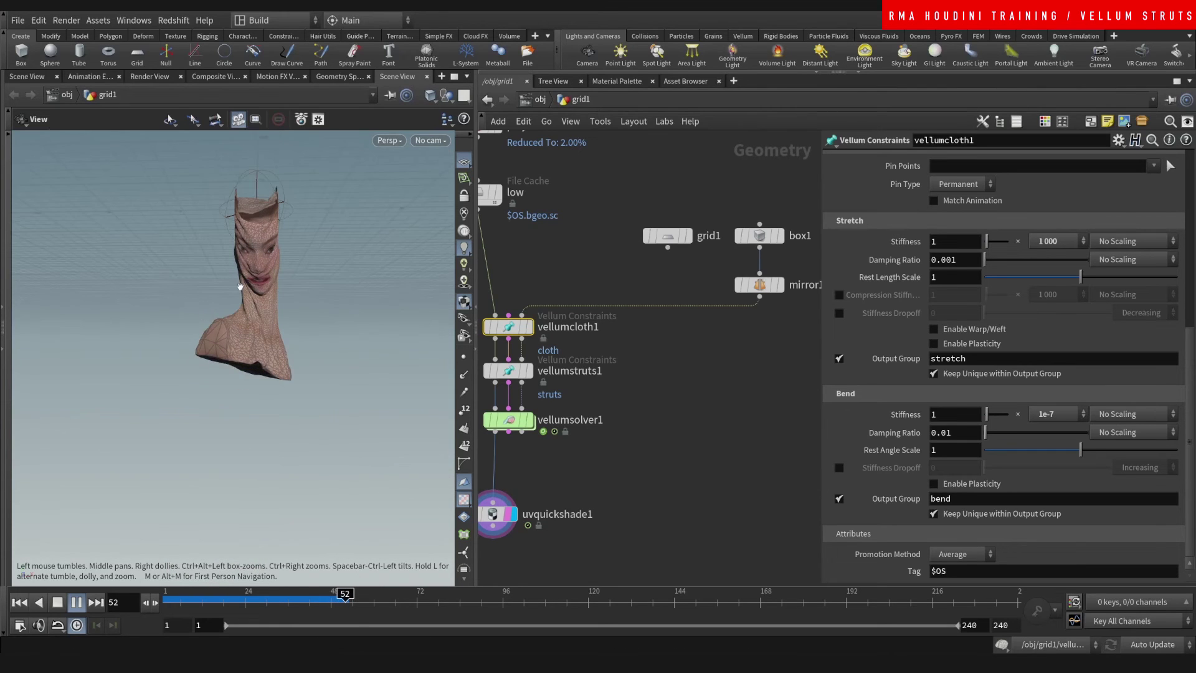
left_click_drag(275, 249, 285, 264)
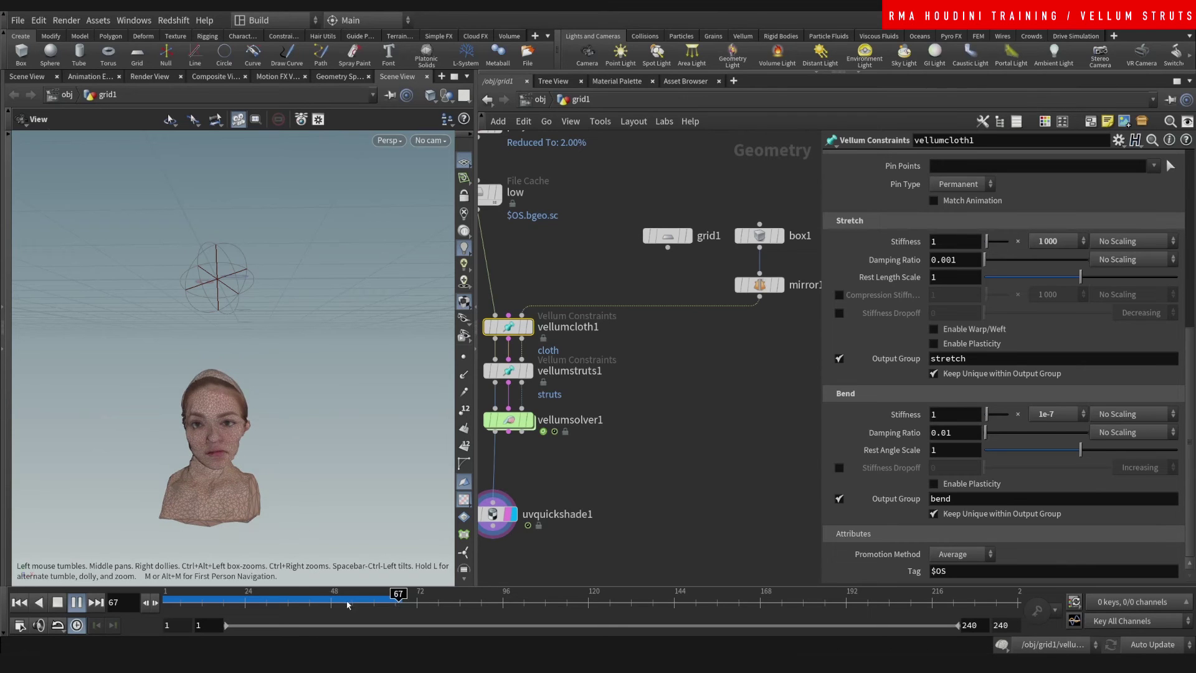
mouse_move(268, 602)
left_mouse_down()
mouse_move(199, 601)
mouse_move(339, 569)
mouse_move(395, 575)
mouse_move(205, 576)
mouse_move(309, 566)
mouse_move(241, 560)
mouse_move(251, 558)
left_mouse_up()
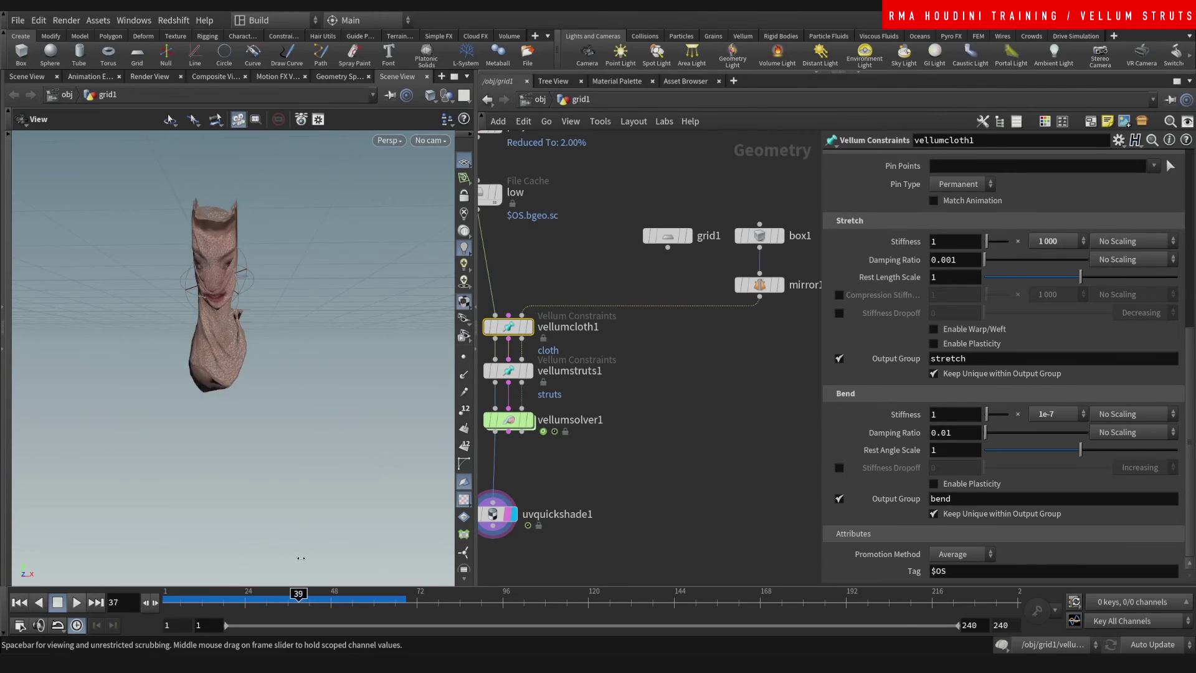
left_click_drag(304, 556, 216, 548)
left_click_drag(242, 213, 244, 359)
mouse_move(249, 607)
left_mouse_down()
mouse_move(205, 607)
mouse_move(330, 607)
mouse_move(194, 601)
mouse_move(243, 601)
mouse_move(299, 579)
mouse_move(312, 601)
mouse_move(205, 601)
mouse_move(259, 601)
left_mouse_up()
Add a Subdivide node after uvquickshade1, display its output, align both nodes under the solver and inspect the head at frame 13.
middle_click_drag(615, 486, 654, 383)
key("Tab")
type("s")
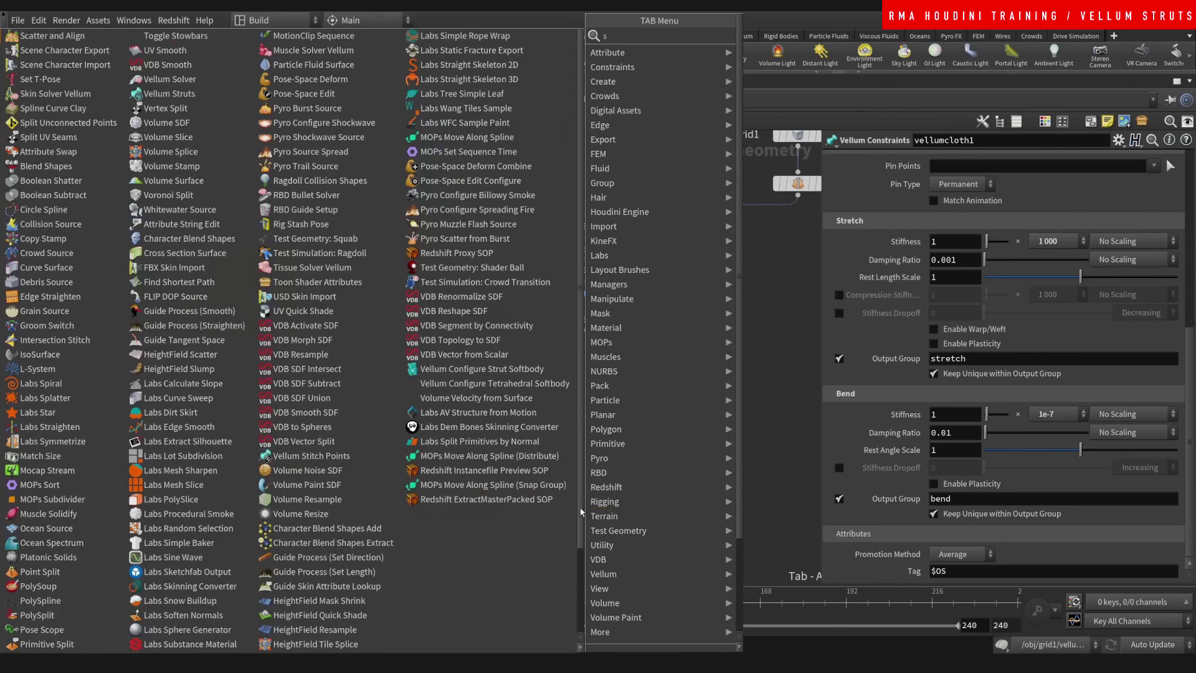
type("ub")
key("Return")
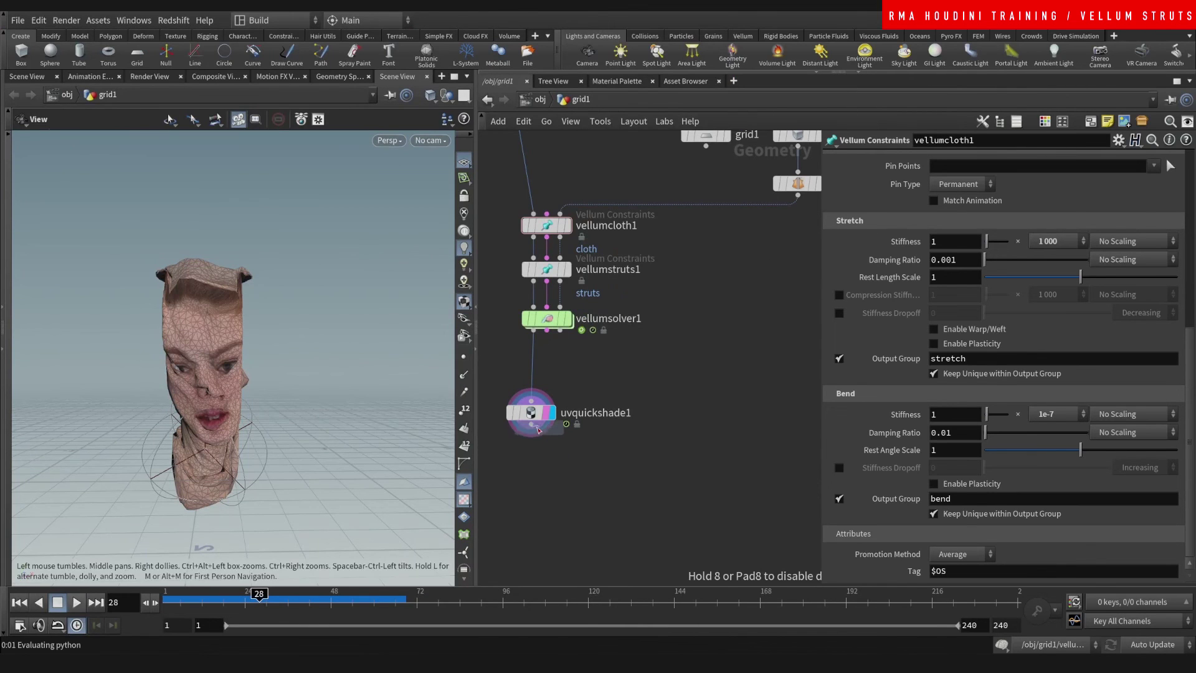
left_click(532, 425)
left_click(553, 464)
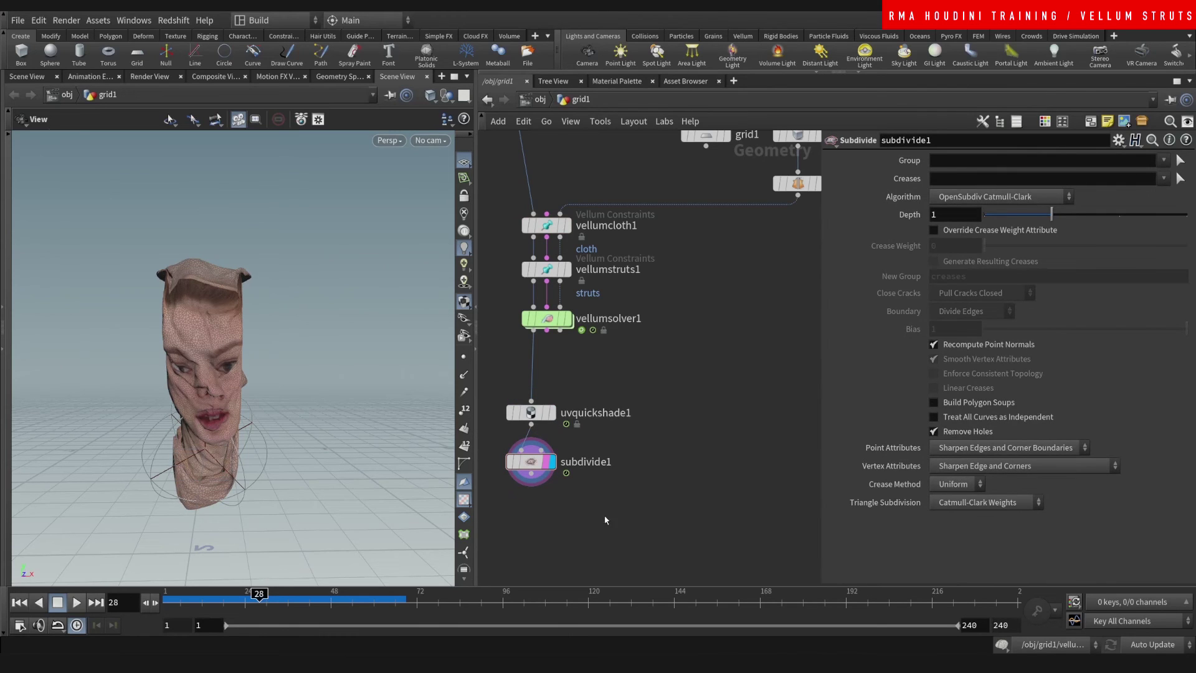
left_click_drag(530, 413, 547, 384)
left_click_drag(531, 461, 551, 438)
mouse_move(209, 604)
left_mouse_down()
mouse_move(328, 605)
mouse_move(194, 589)
mouse_move(206, 588)
left_mouse_up()
left_click_drag(254, 237, 220, 320)
right_click_drag(221, 287, 282, 276)
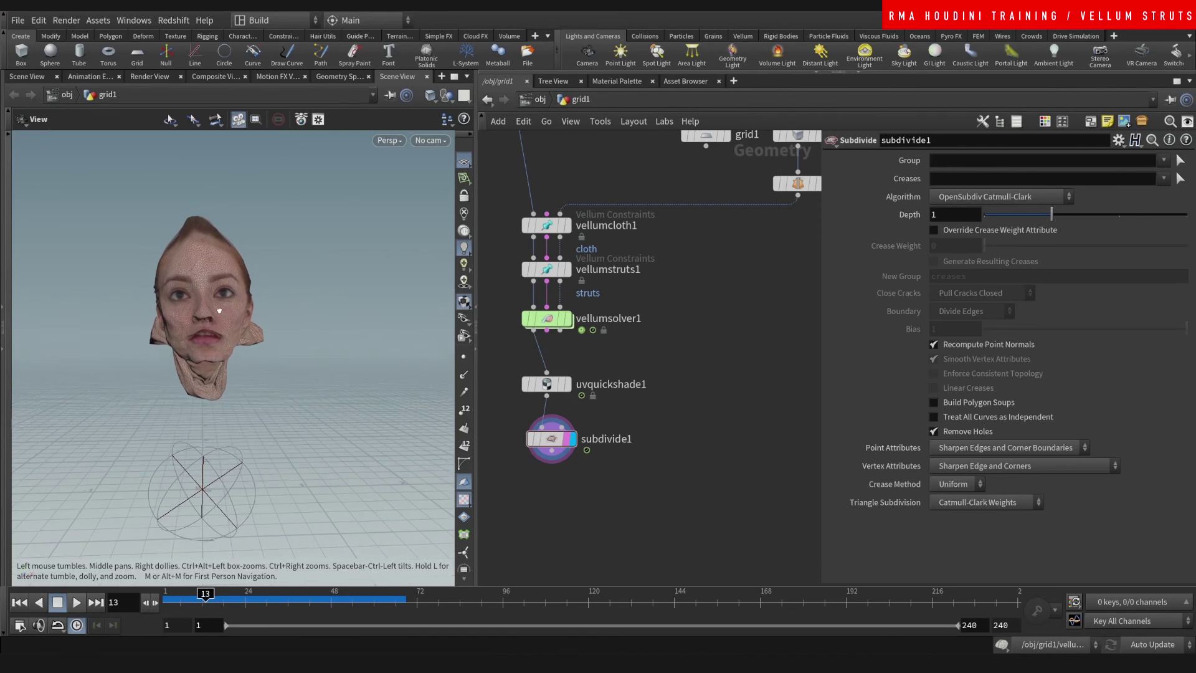
Go up to the object level, scrub back to frame 2 and look through cam1.
left_click(539, 99)
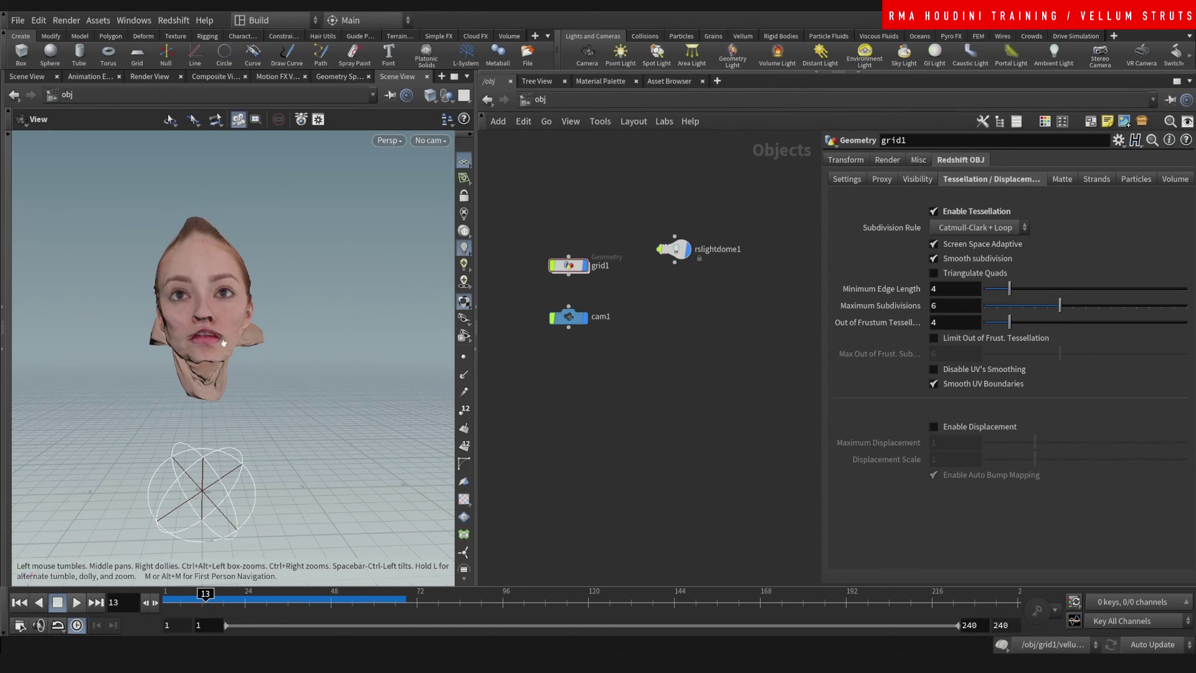
middle_click_drag(223, 338, 227, 313)
mouse_move(676, 250)
left_click(695, 229)
right_click_drag(203, 294, 219, 291)
left_click_drag(228, 602, 165, 563)
middle_click_drag(224, 292, 216, 358)
left_click_drag(217, 358, 395, 176)
left_click(429, 141)
left_click(451, 205)
Frame the head and shoulders centrally through cam1 with the camera locked to the view.
right_click_drag(290, 350, 221, 376)
middle_click_drag(261, 196, 232, 349)
left_click_drag(228, 359, 278, 334)
right_click_drag(211, 384, 278, 345)
scroll(229, 358, "up", 4)
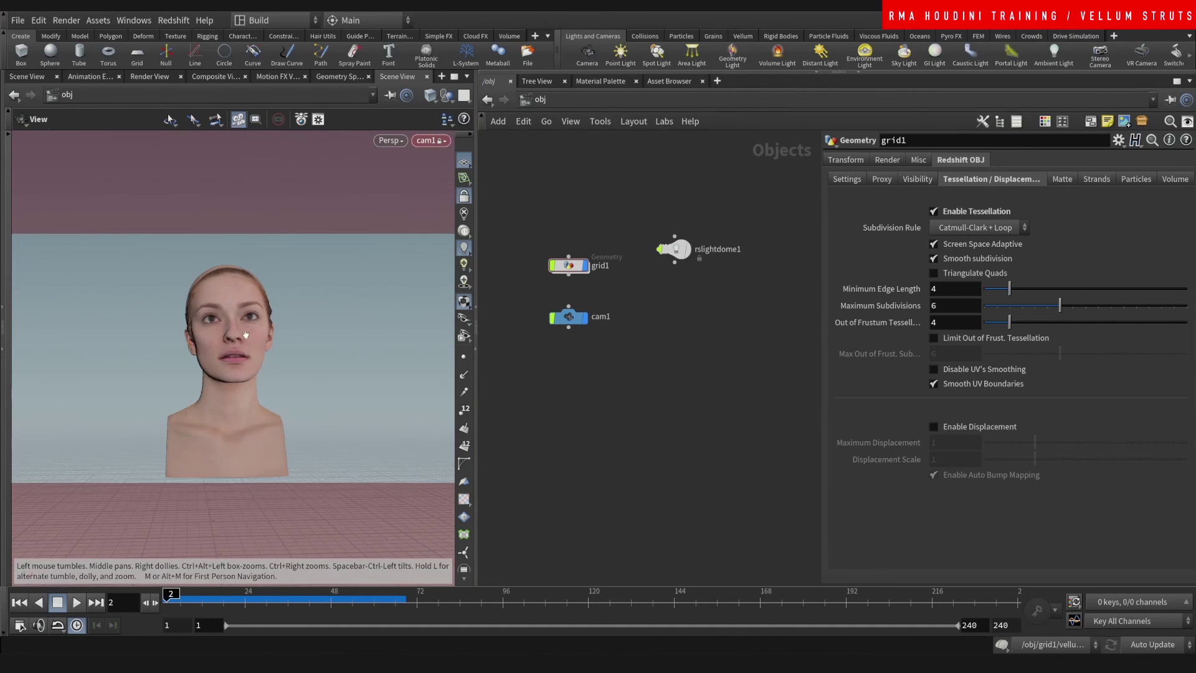
left_click_drag(227, 356, 240, 351)
Keyframe cam1's Translate and Rotate at frame 2.
left_click(568, 317)
left_click(846, 159)
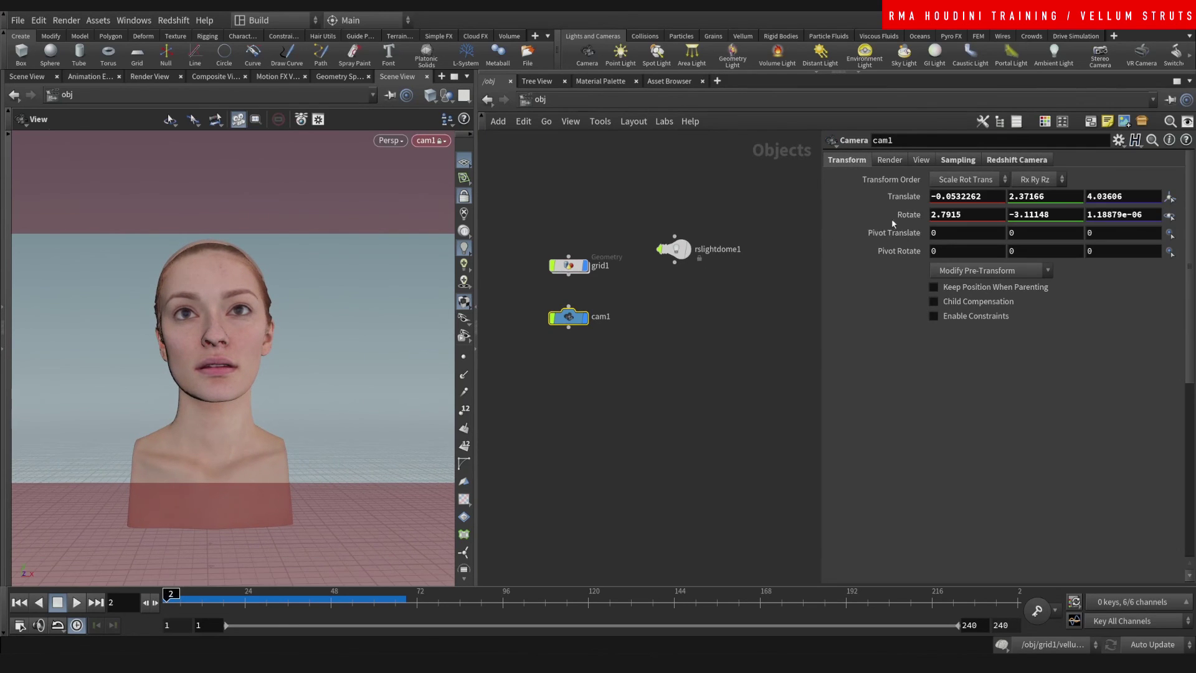
left_click(904, 196, "alt")
left_click(909, 214, "alt")
Reframe cam1 on the fallen head at frame 63 and keyframe its Translate and Rotate.
left_click_drag(192, 605, 277, 603)
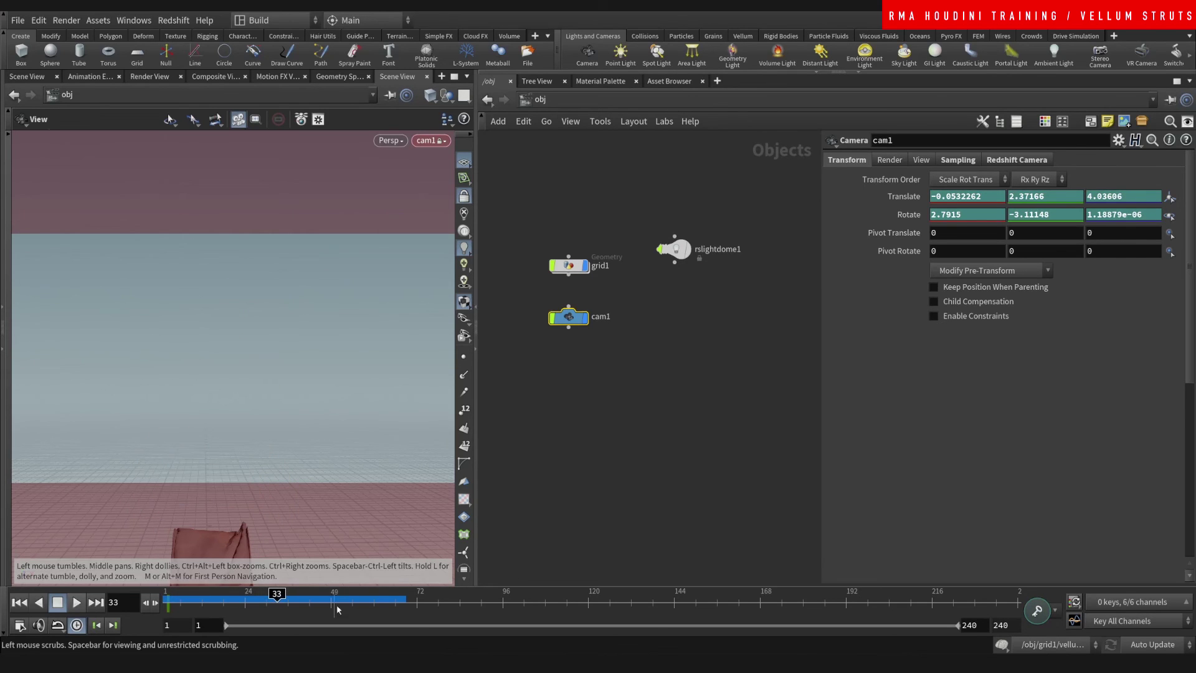
middle_click_drag(227, 513, 235, 324)
middle_click_drag(216, 430, 218, 298)
middle_click_drag(219, 401, 211, 368)
left_click_drag(211, 367, 206, 339)
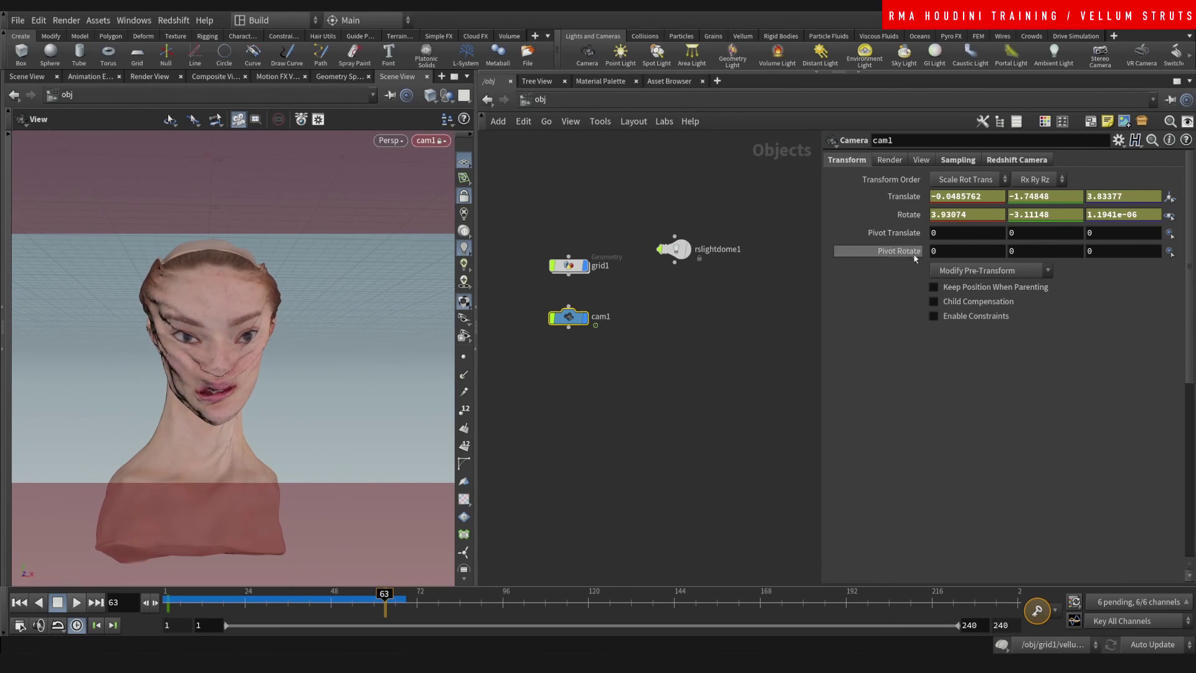
left_click(909, 213, "alt")
left_click(909, 198, "alt")
Reframe cam1 on the squeezed head at frame 26 and keyframe its Translate and Rotate.
left_click_drag(375, 604, 252, 599)
middle_click_drag(218, 418, 239, 330)
left_click(907, 215, "alt")
left_click(905, 199, "alt")
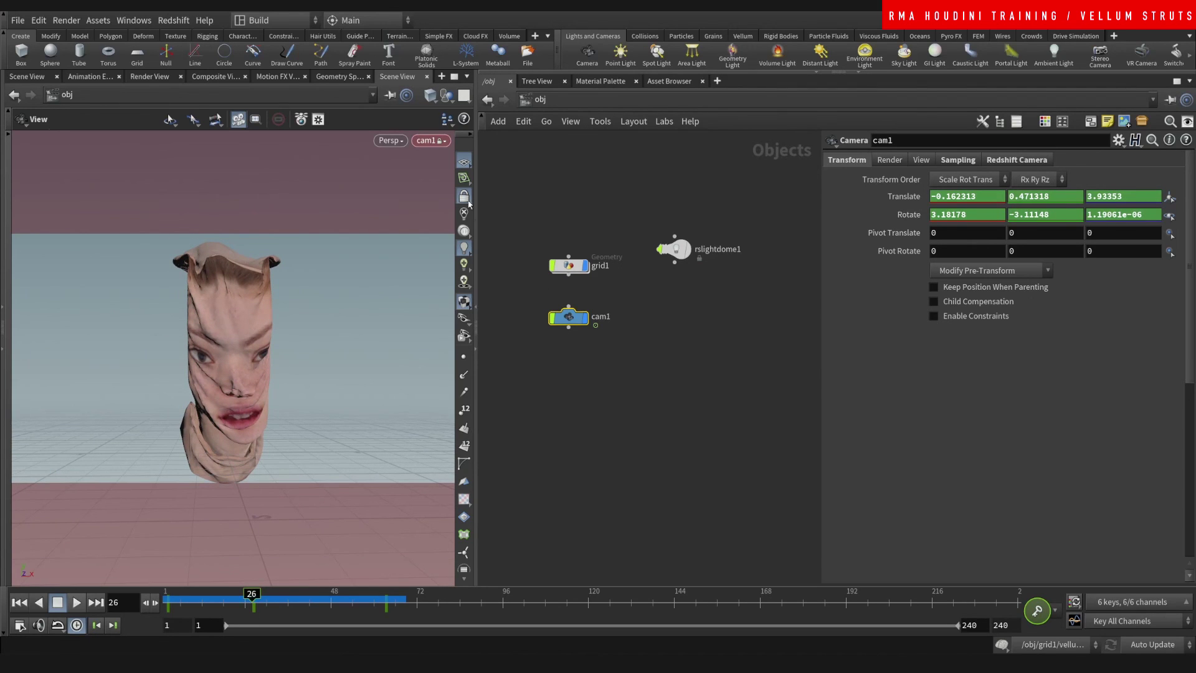
Play the camera animation from the start to check the framing and return to frame 1.
left_click_drag(241, 597, 110, 590)
left_click(77, 601)
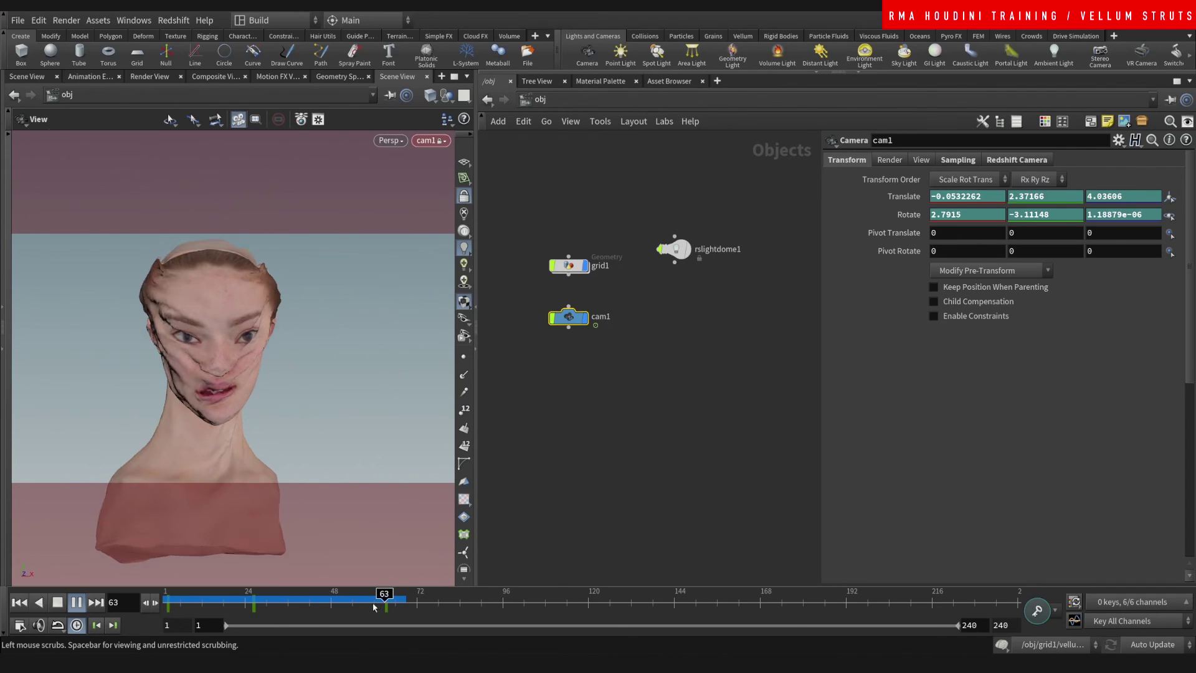
left_click_drag(372, 605, 128, 573)
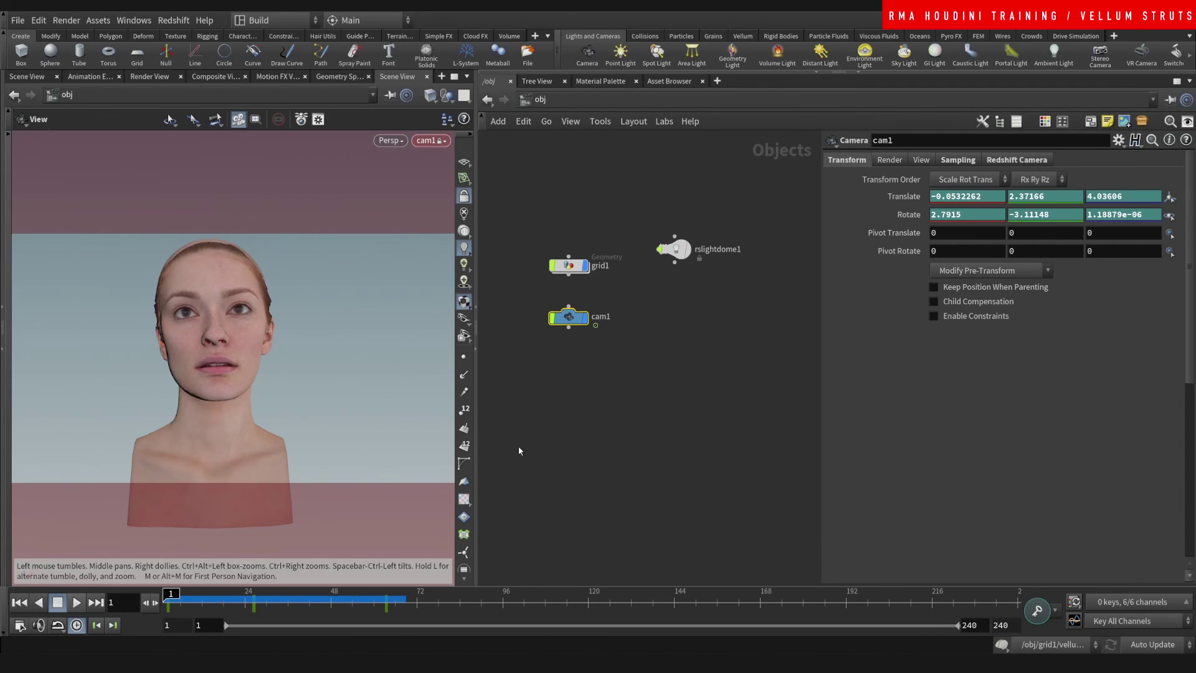